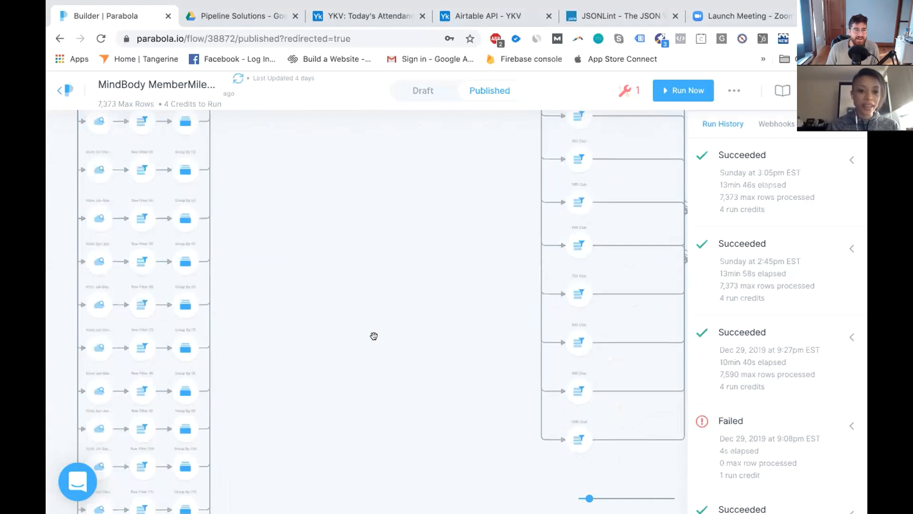
Examine the start of the published MindBody flow, from the client import through the parallel visits, row filter and group branches
scroll(374, 337, "left", 10)
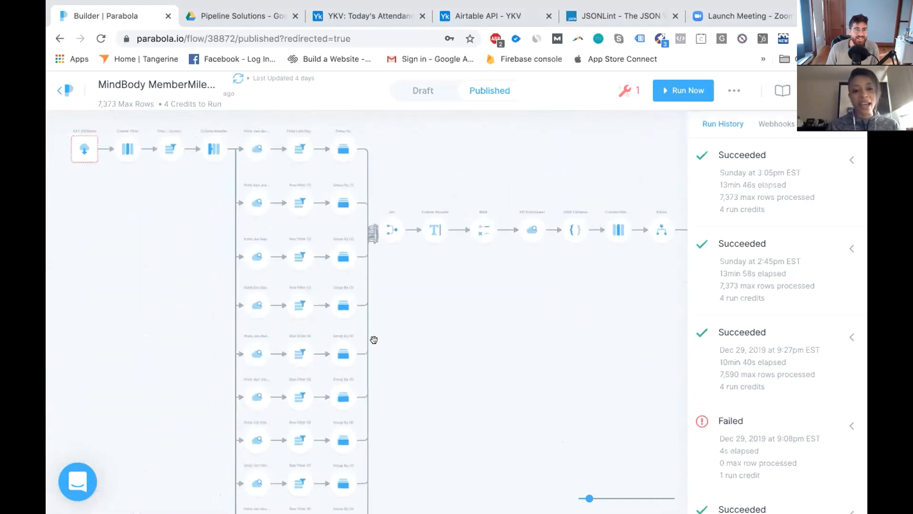
scroll(374, 339, "up", 1)
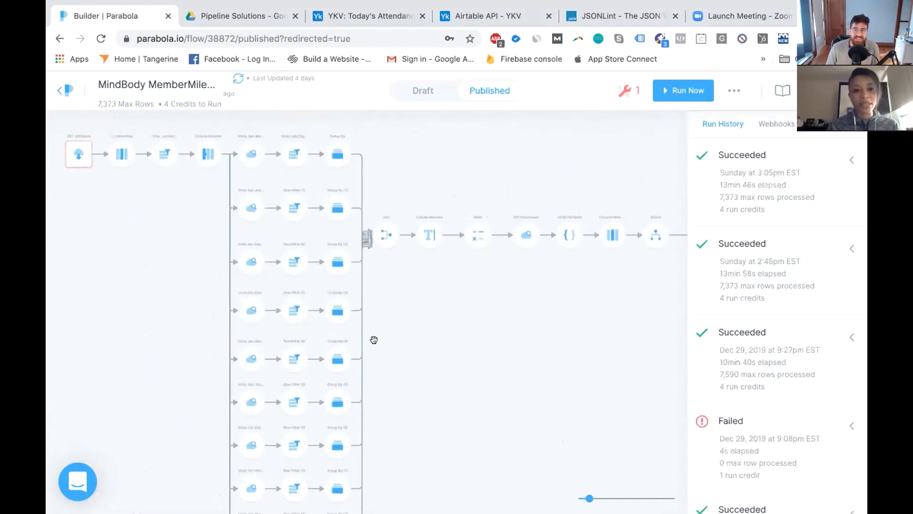
scroll(374, 340, "right", 2)
scroll(374, 341, "left", 2)
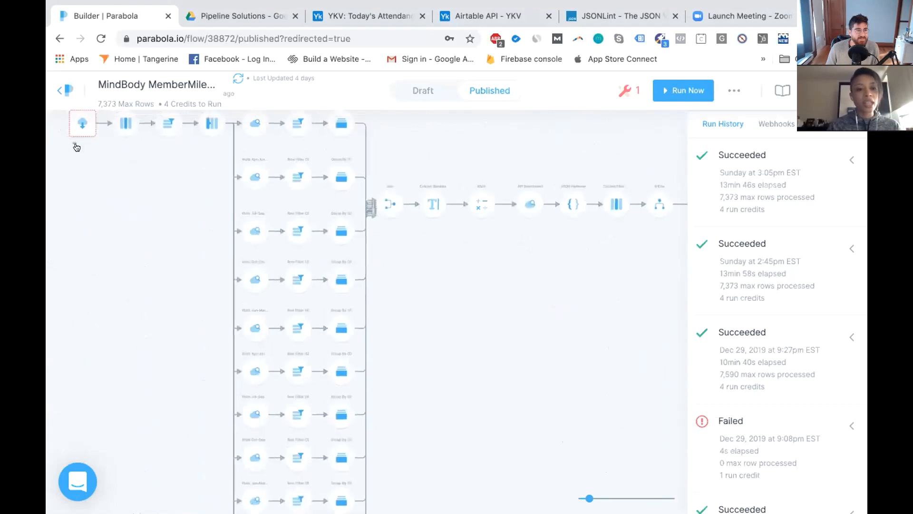
scroll(108, 161, "up", 5)
scroll(107, 161, "left", 2)
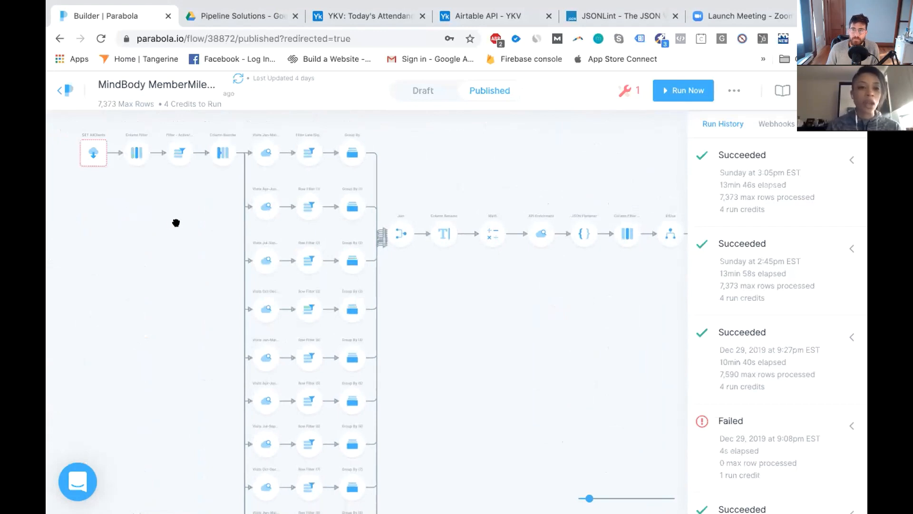
scroll(176, 223, "down", 2)
scroll(176, 223, "right", 2)
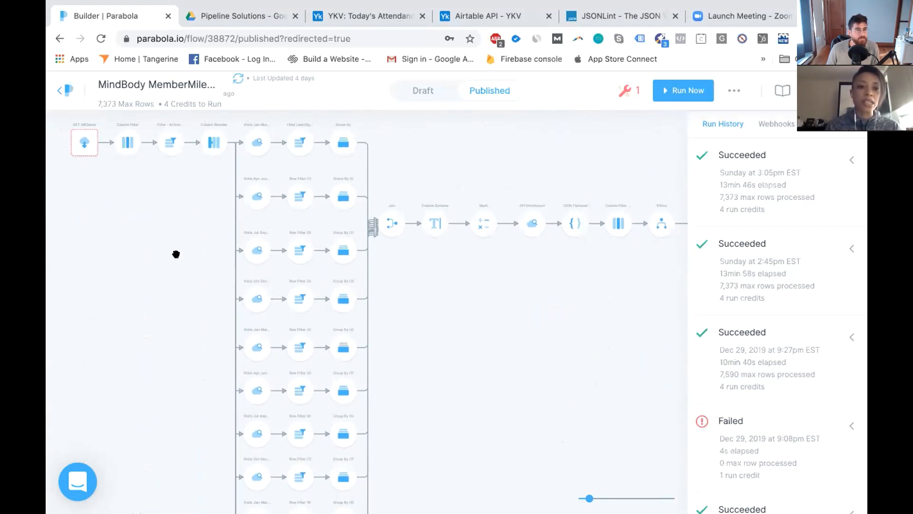
left_click_drag(176, 254, 159, 250)
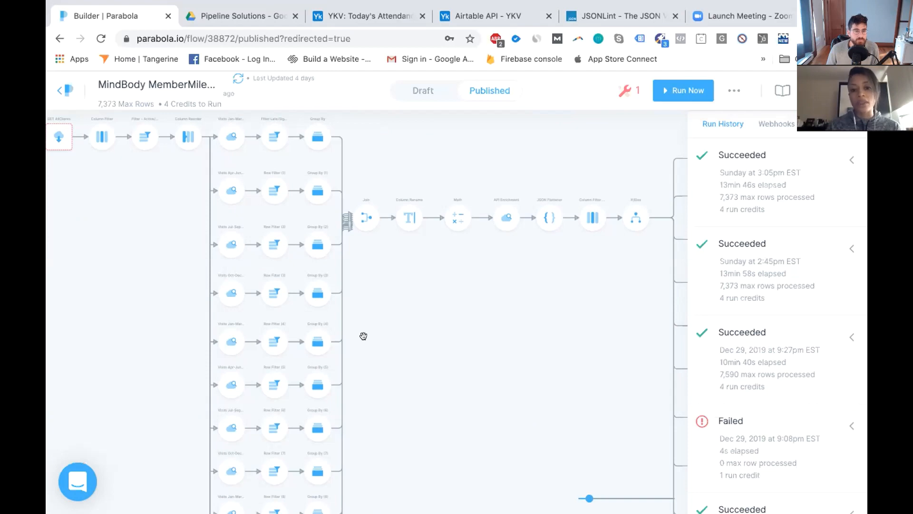
Examine the rest of the flow, from the visits branches through the join and milestone club filters to the exports
scroll(408, 337, "down", 3)
scroll(408, 337, "right", 2)
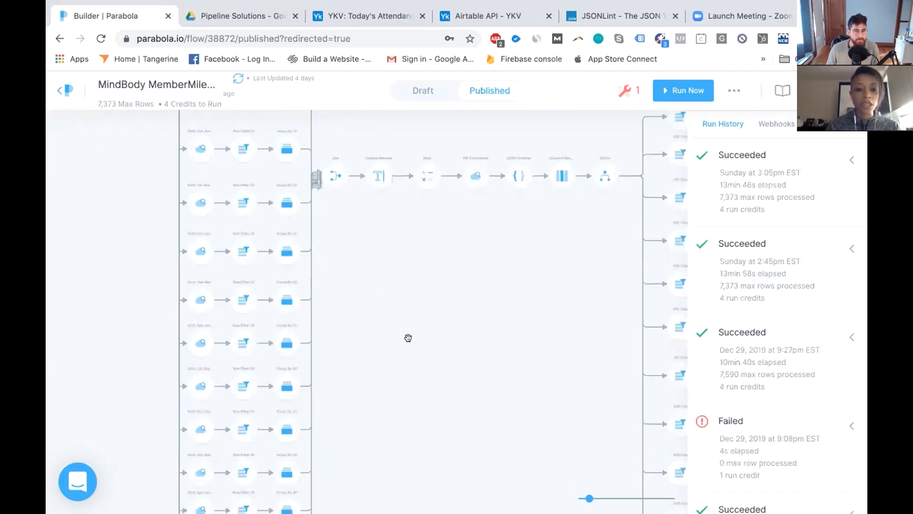
scroll(408, 338, "down", 2)
scroll(408, 338, "left", 1)
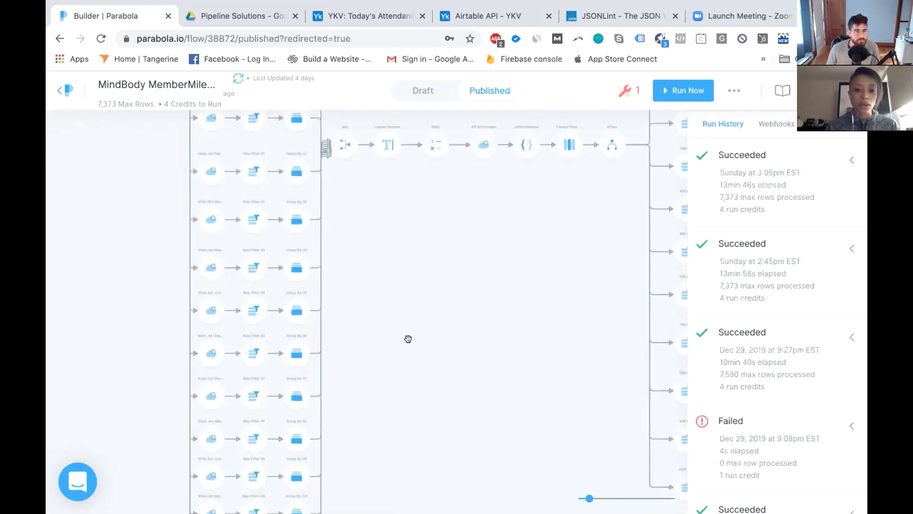
scroll(408, 339, "down", 3)
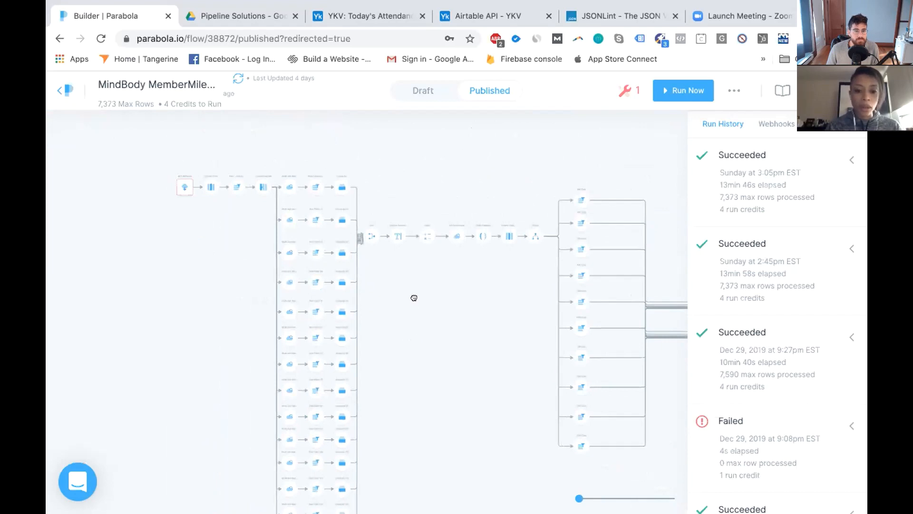
scroll(414, 295, "down", 3)
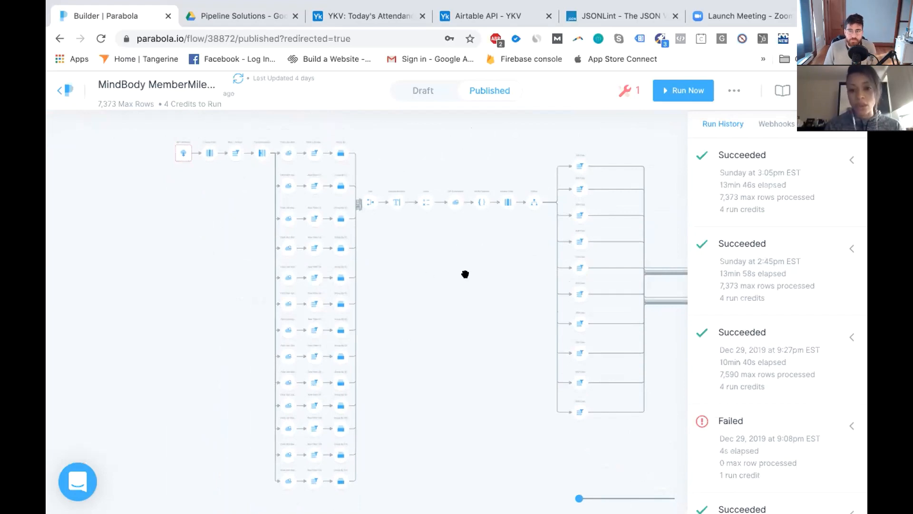
left_click_drag(455, 275, 361, 279)
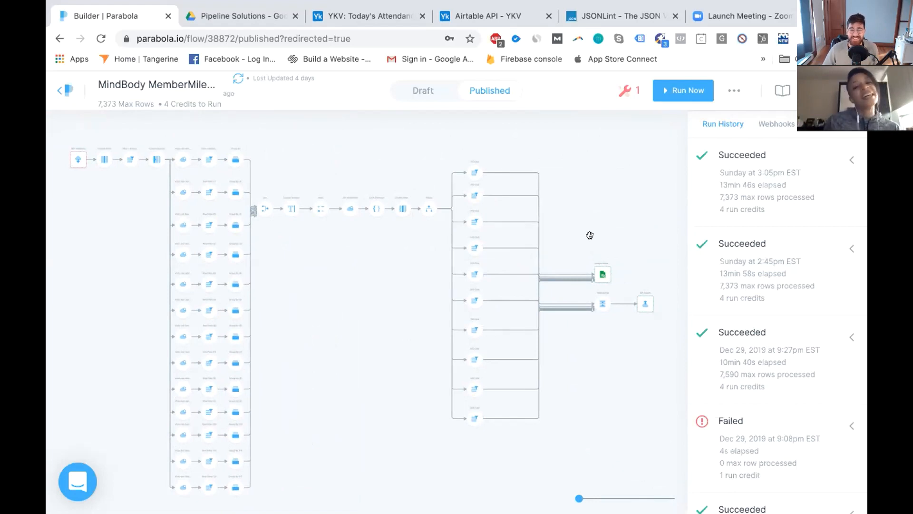
left_click_drag(589, 236, 521, 291)
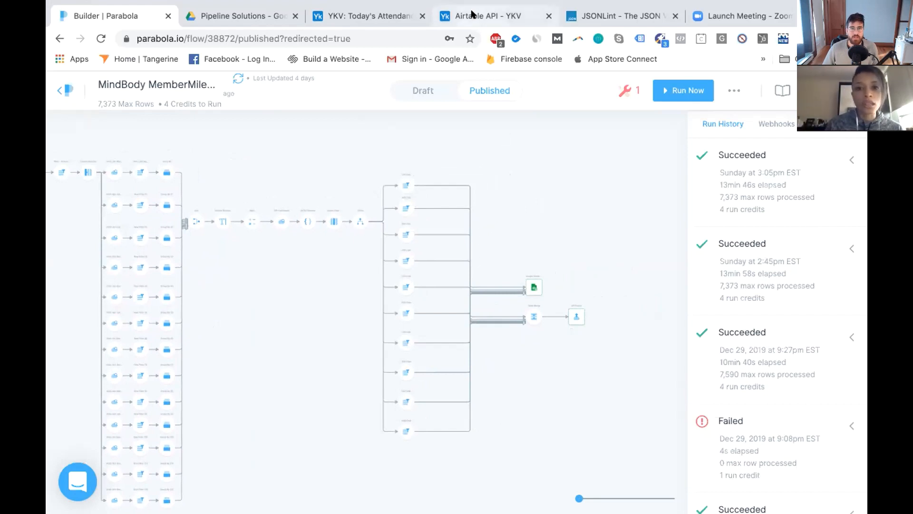
Switch to the YKV base in Airtable and view the Member Milestones copy table
left_click(386, 17)
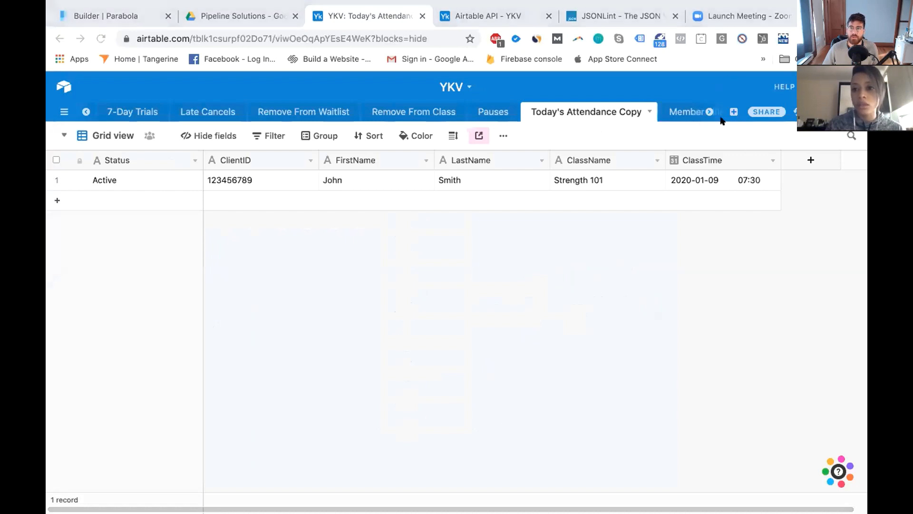
left_click(673, 112)
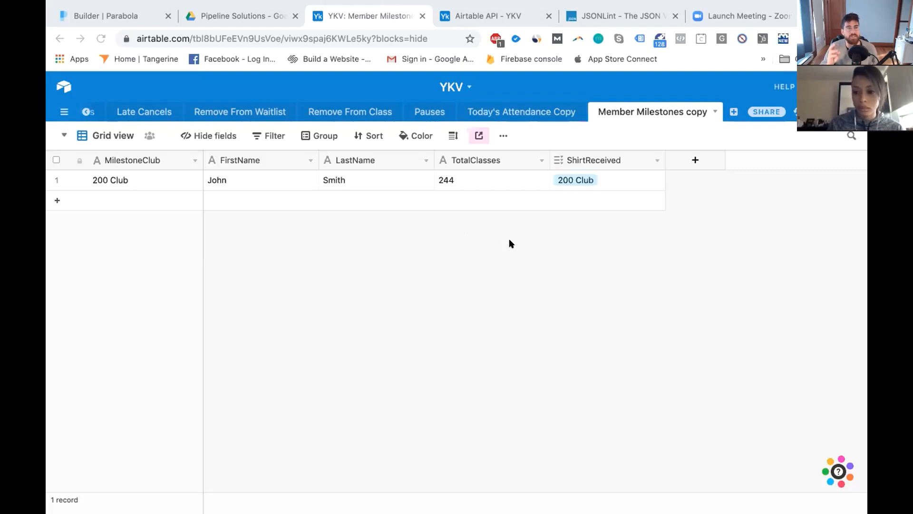
Return to the Parabola flow and inspect its opening steps and visits branches at a larger, readable scale
left_click(133, 19)
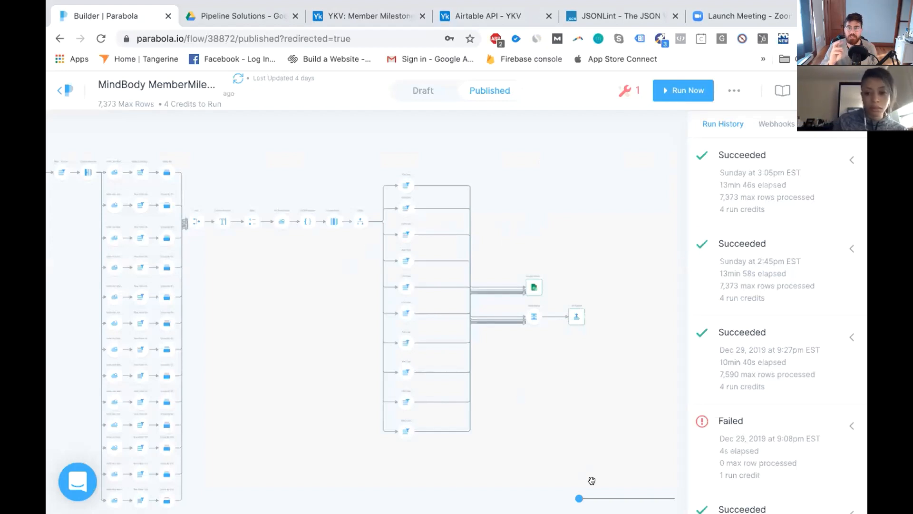
left_click_drag(579, 498, 603, 498)
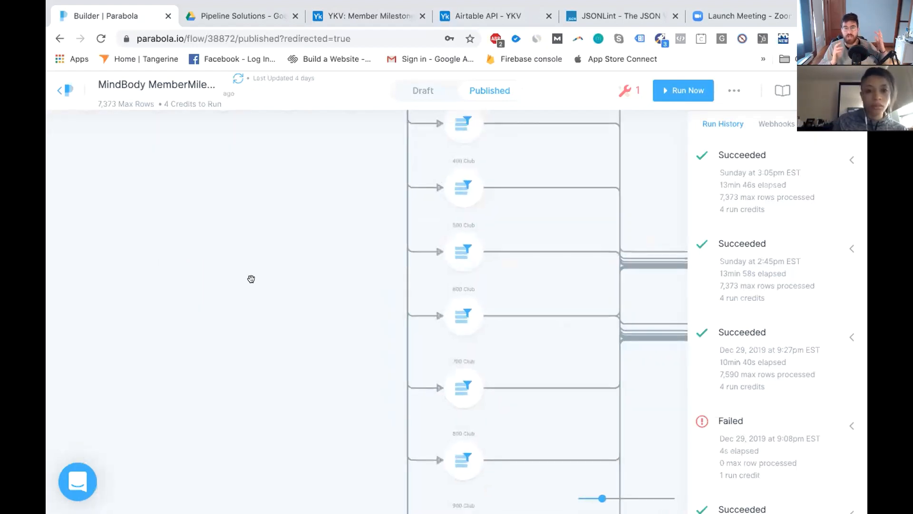
scroll(251, 279, "left", 10)
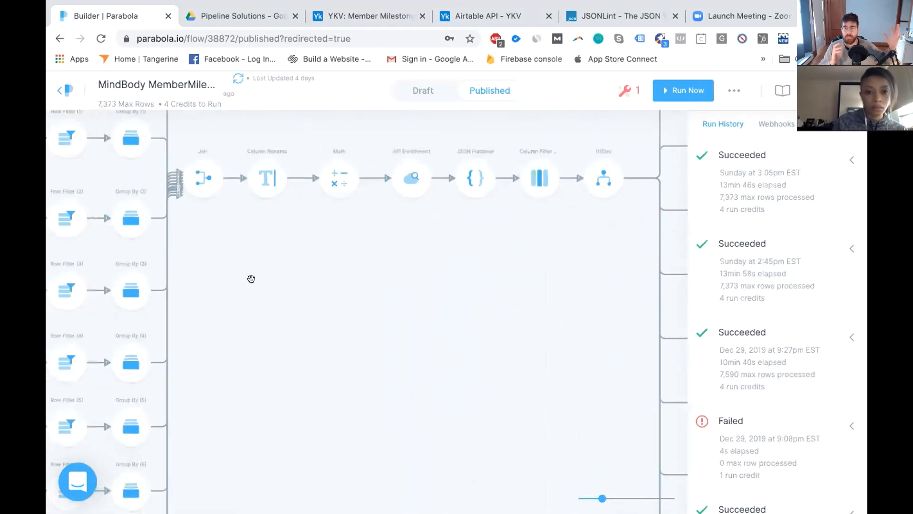
scroll(252, 279, "left", 10)
scroll(252, 279, "up", 5)
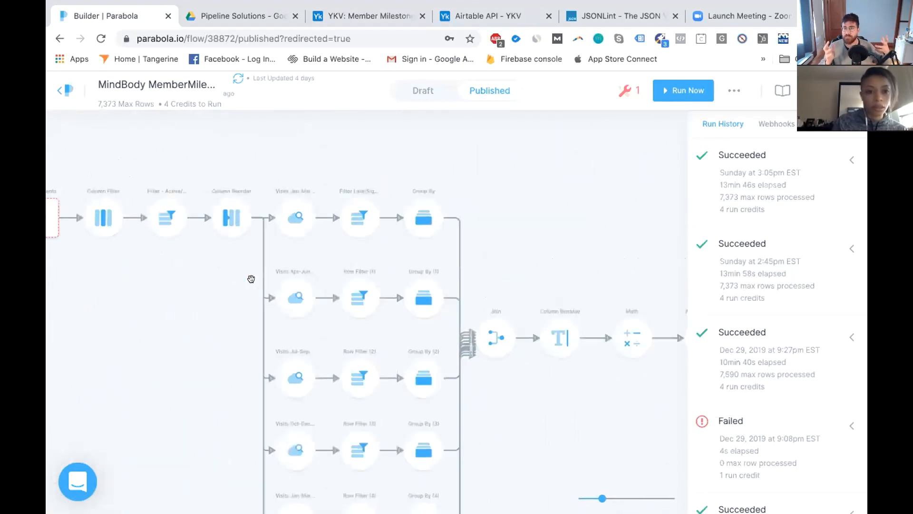
scroll(251, 279, "left", 5)
scroll(252, 279, "down", 2)
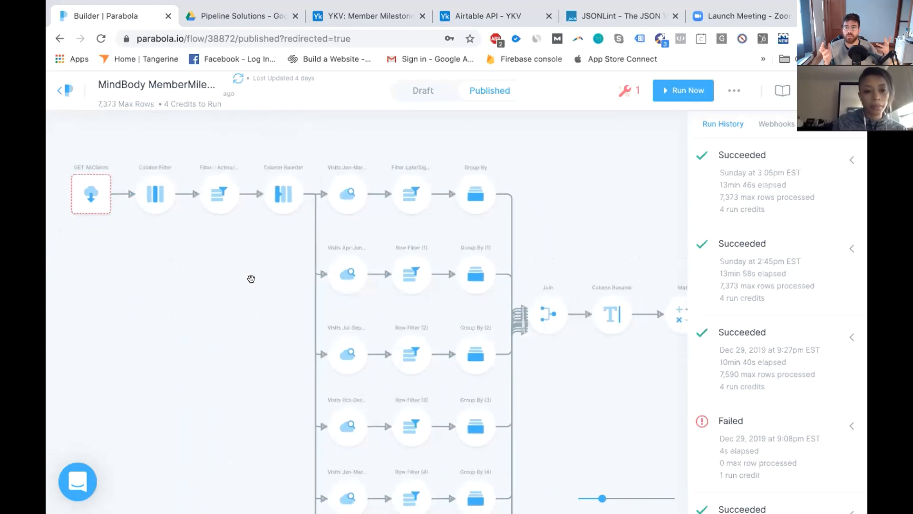
scroll(251, 279, "right", 3)
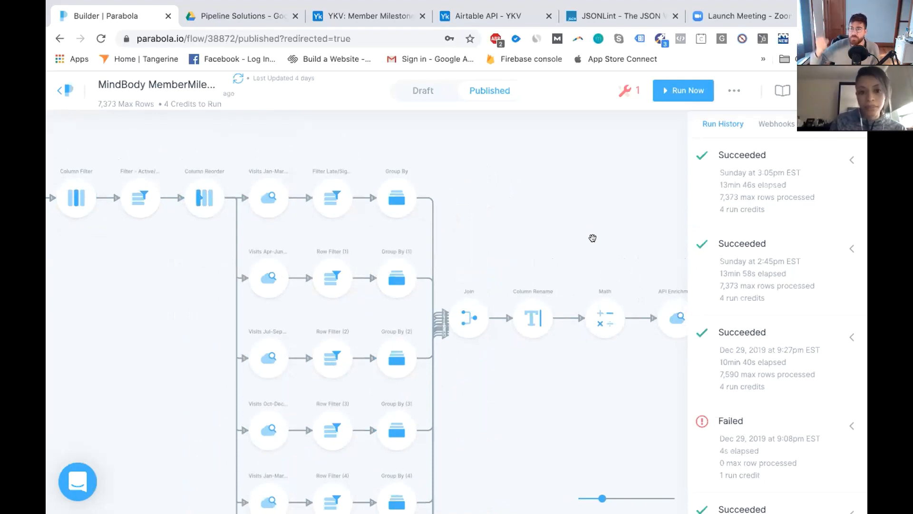
Trace the flow from the Join step through API Enrichment, If/Else and the club filters to the Google Sheet and API Export
scroll(592, 238, "right", 4)
scroll(592, 238, "down", 3)
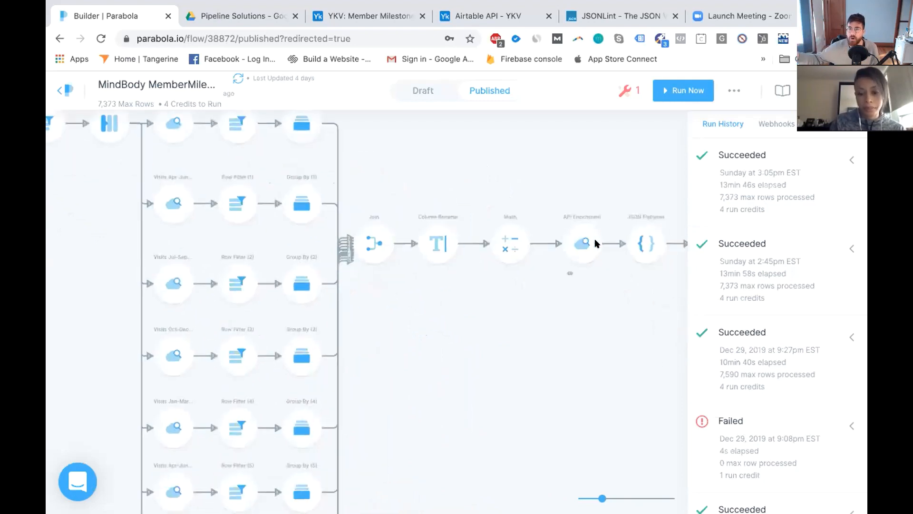
scroll(584, 245, "right", 1)
scroll(583, 246, "right", 5)
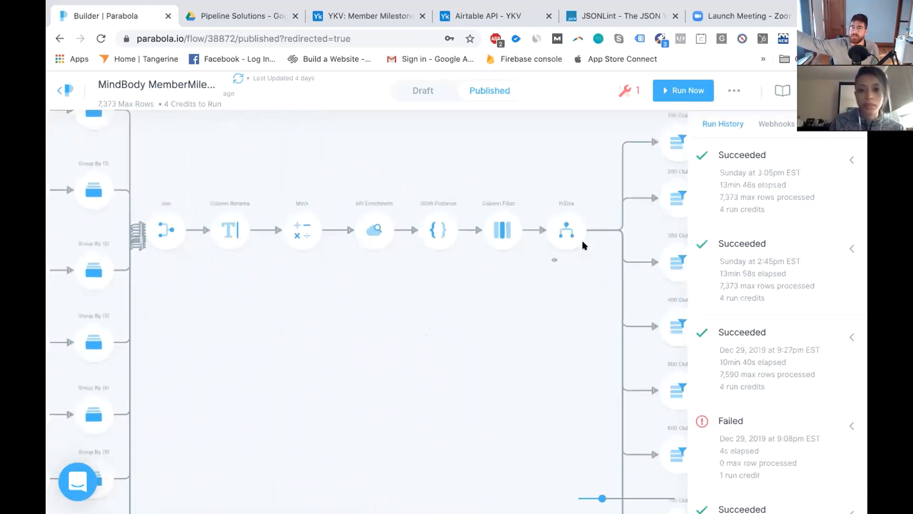
scroll(583, 241, "right", 4)
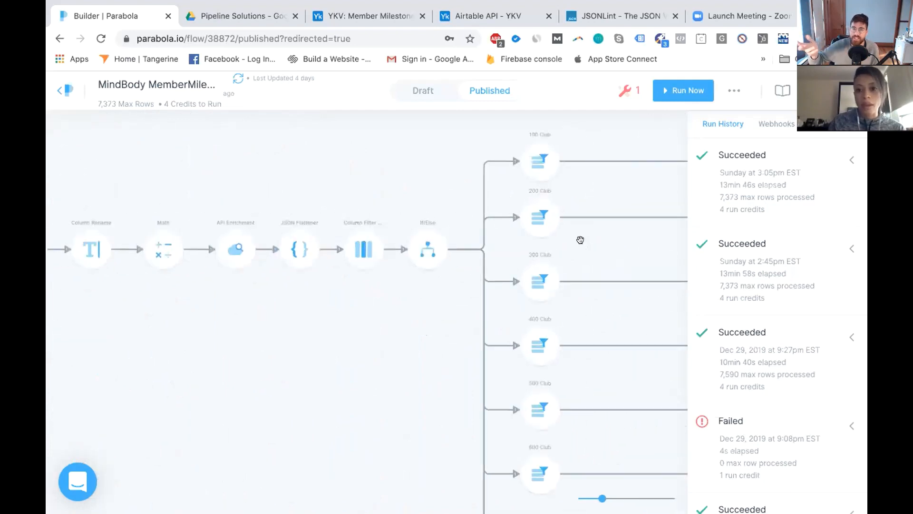
scroll(580, 239, "right", 2)
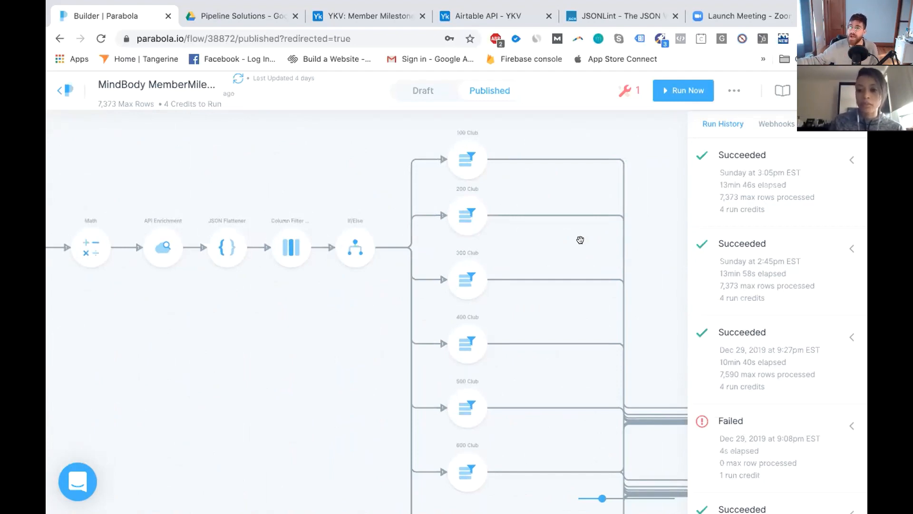
scroll(580, 240, "right", 8)
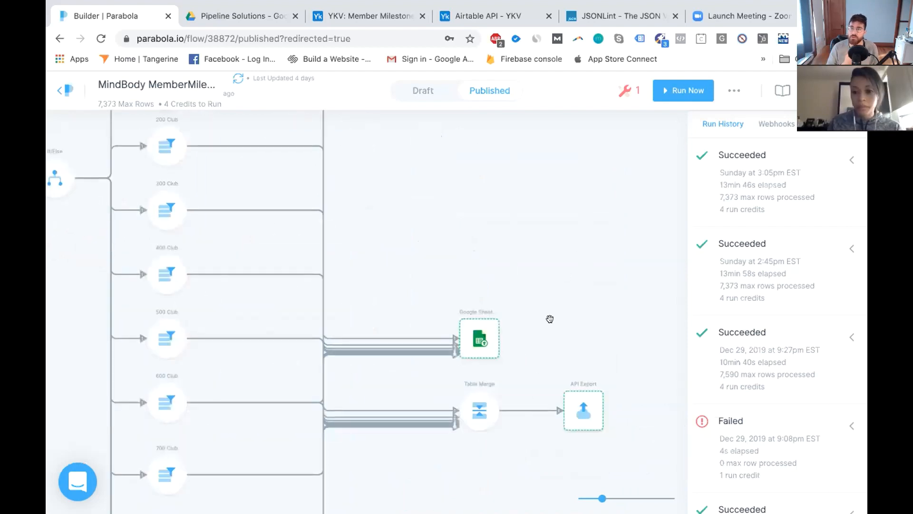
scroll(548, 370, "up", 1)
scroll(548, 370, "down", 2)
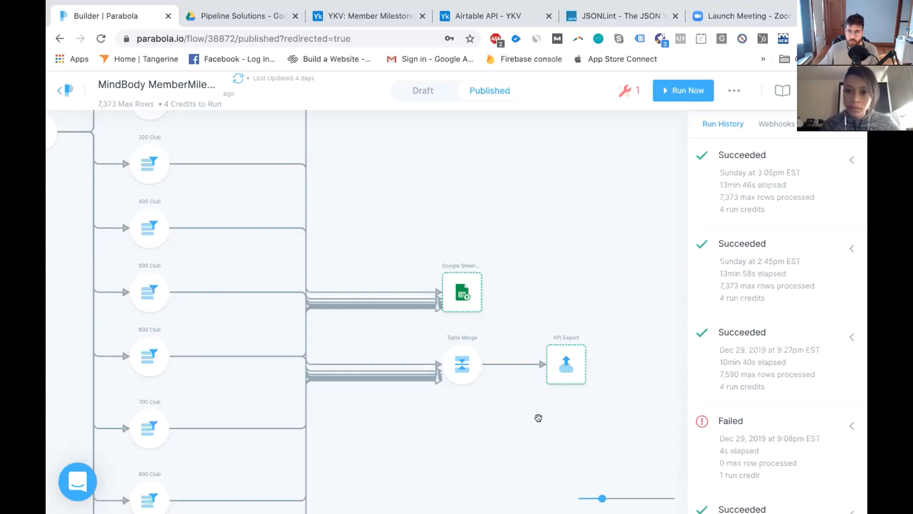
left_click(566, 295)
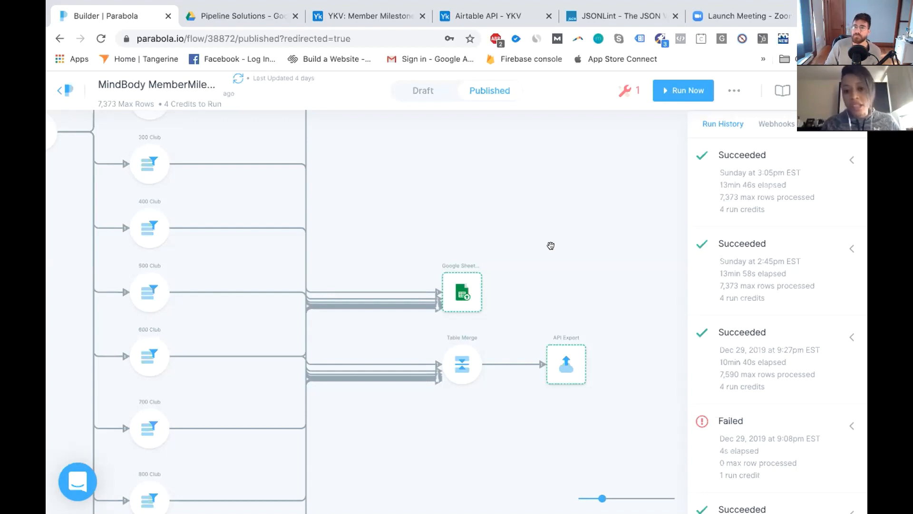
left_click_drag(541, 239, 508, 217)
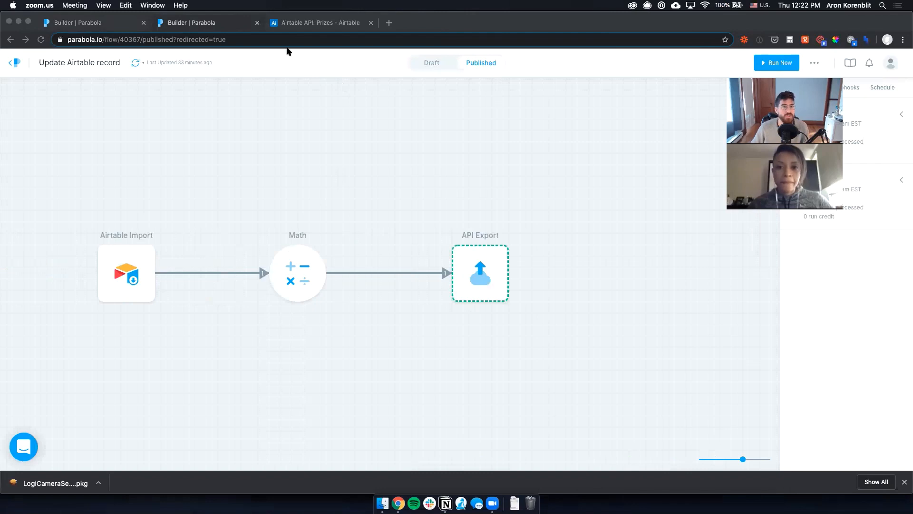
Bring up the Delete Airtable records flow and dismiss the browser's downloads bar
left_click(287, 51)
left_click(106, 25)
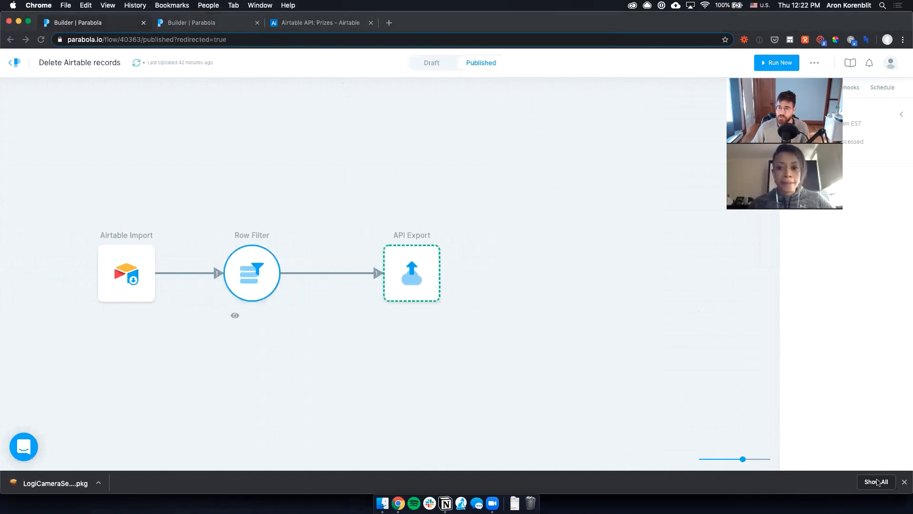
left_click(905, 481)
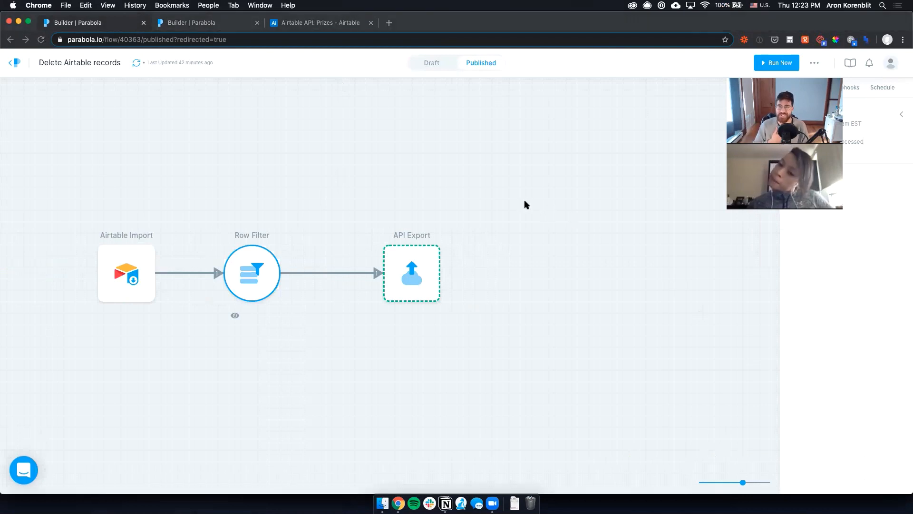
Look through the Airtable API base's Prizes and Daily schedule tables and the Delete Airtable records and Update Airtable record flows
left_click(318, 22)
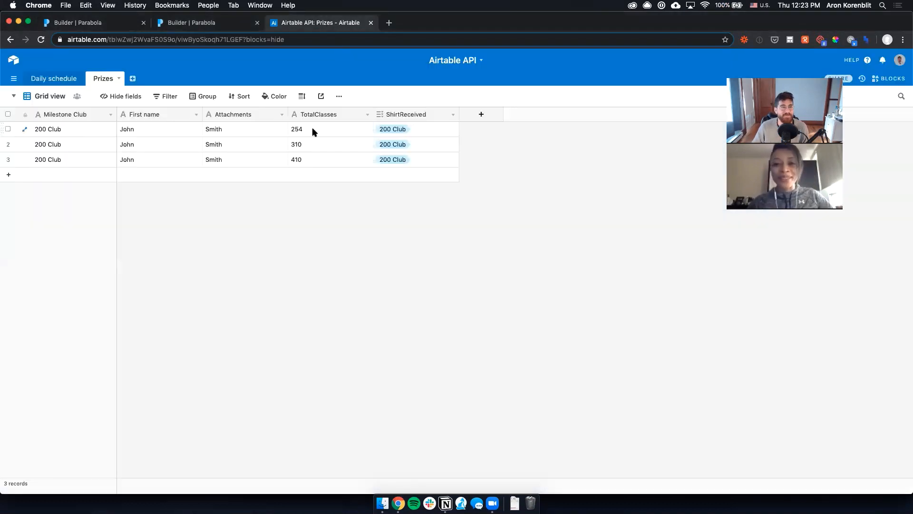
left_click(66, 80)
left_click(73, 22)
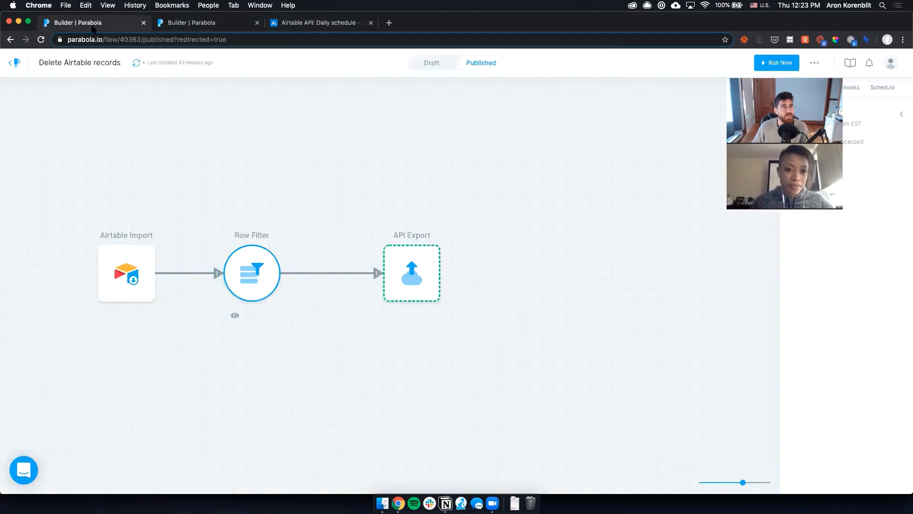
left_click(182, 23)
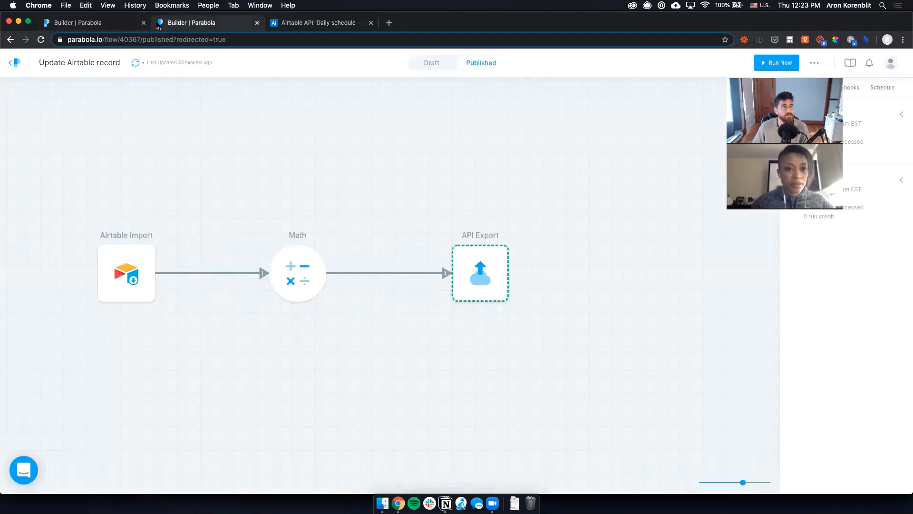
Rearrange the browser tabs so the Airtable API base sits between the two Parabola flows, and open its Prizes table
left_click_drag(185, 24, 77, 24)
left_click(345, 22)
left_click_drag(345, 22, 231, 22)
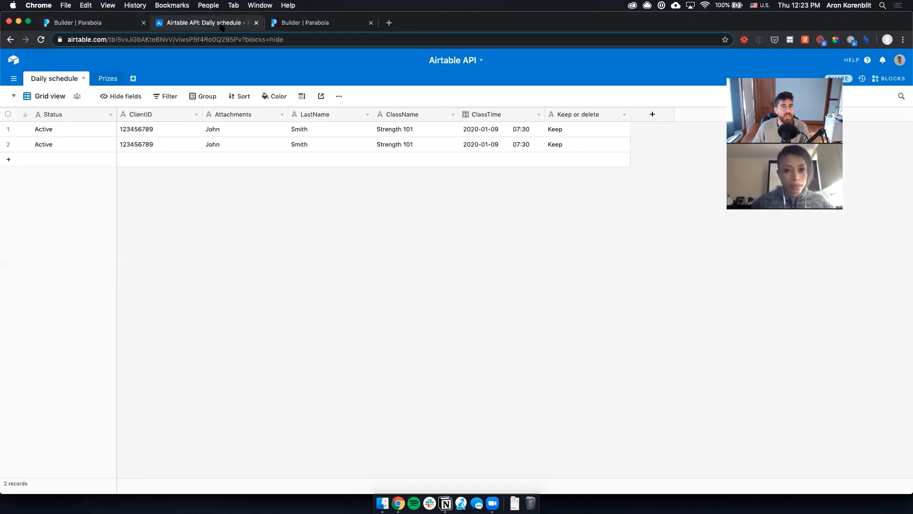
left_click(103, 79)
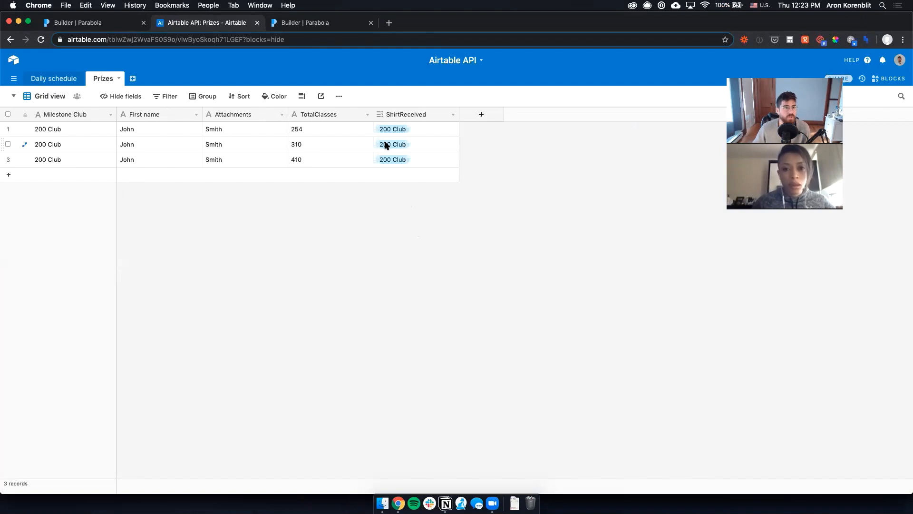
Bring up the Update Airtable record flow, switch it from Published to Draft, and inspect the Airtable Import step's Prizes table settings and records
left_click(105, 26)
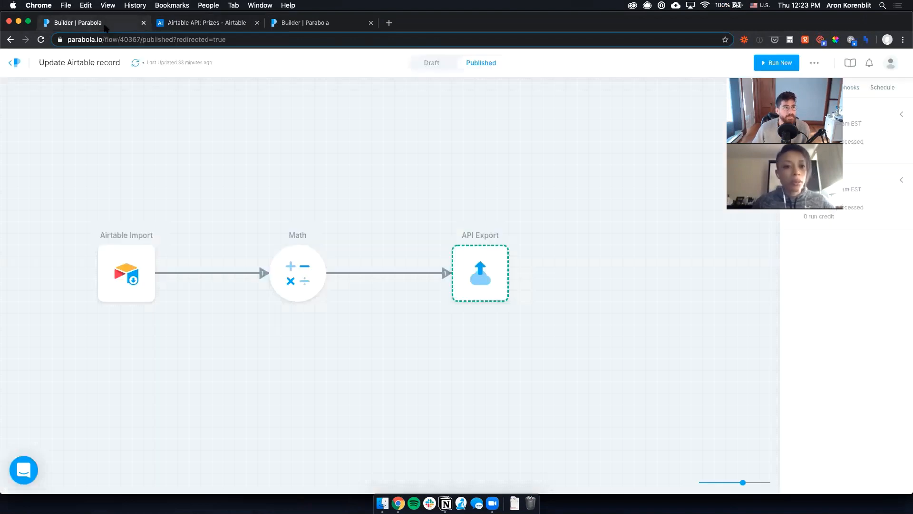
left_click(129, 268)
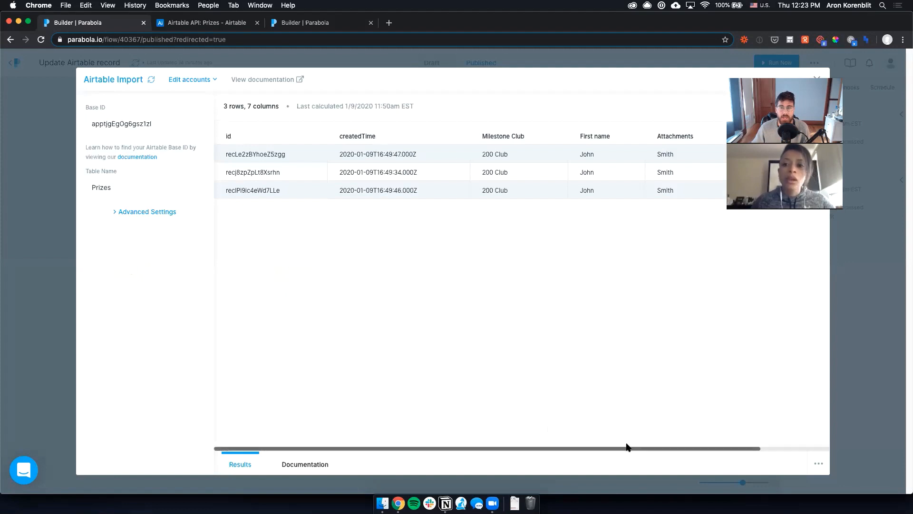
left_click(668, 63)
left_click(430, 63)
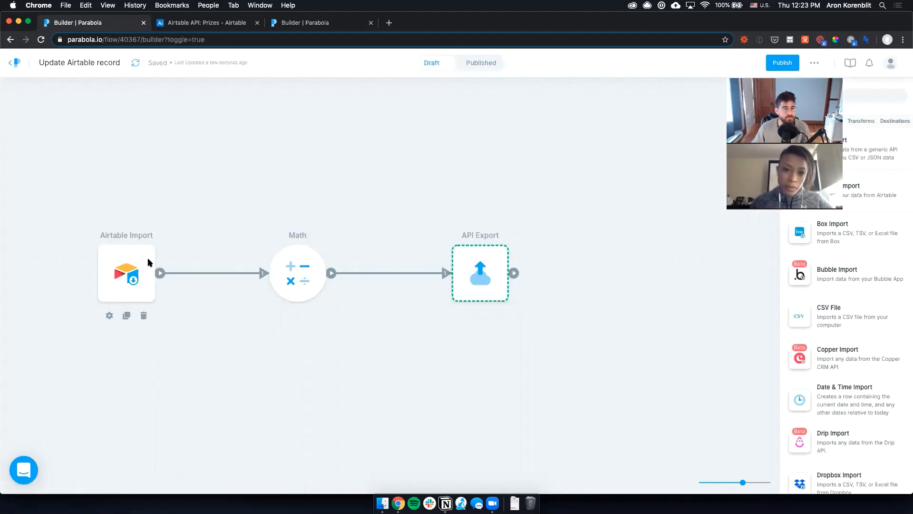
left_click(147, 261)
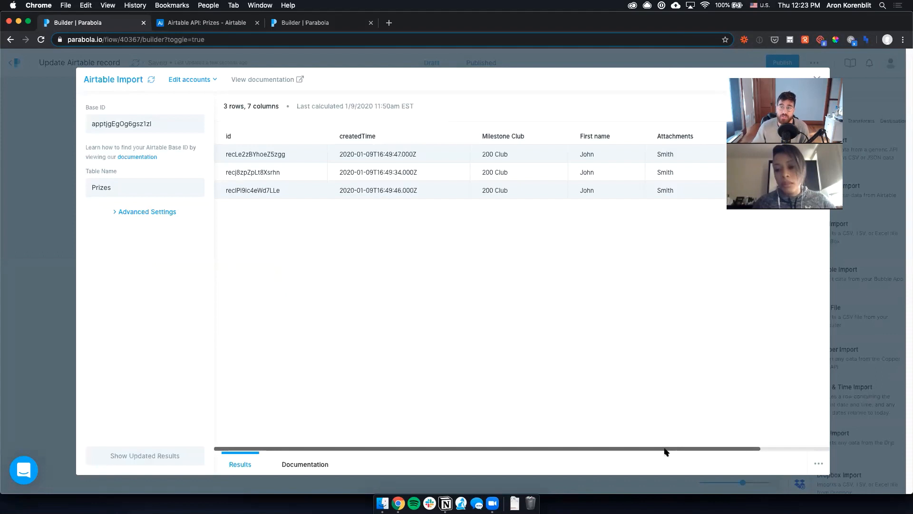
left_click(53, 295)
Inspect the Math step's {TotalClasses}+10 calculation and its TotalClasses_updated column, leaving the settings as they are
double_click(298, 281)
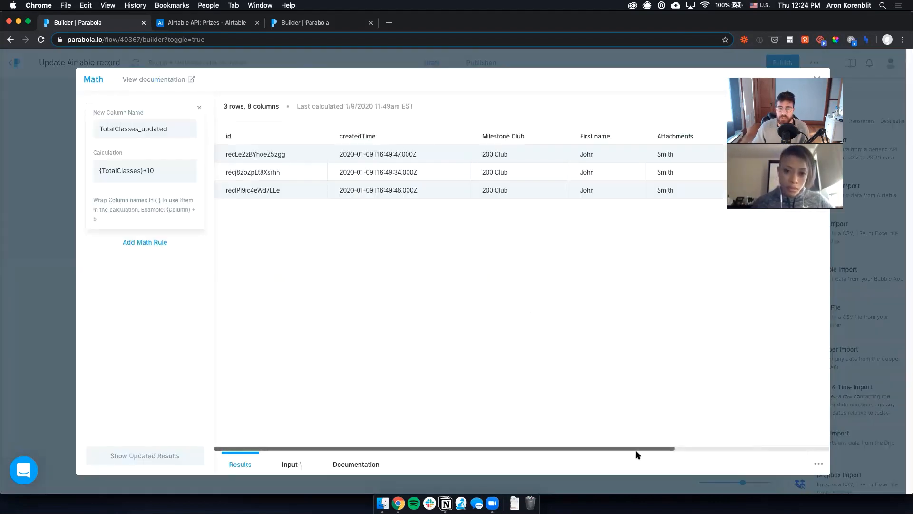
left_click_drag(638, 448, 811, 436)
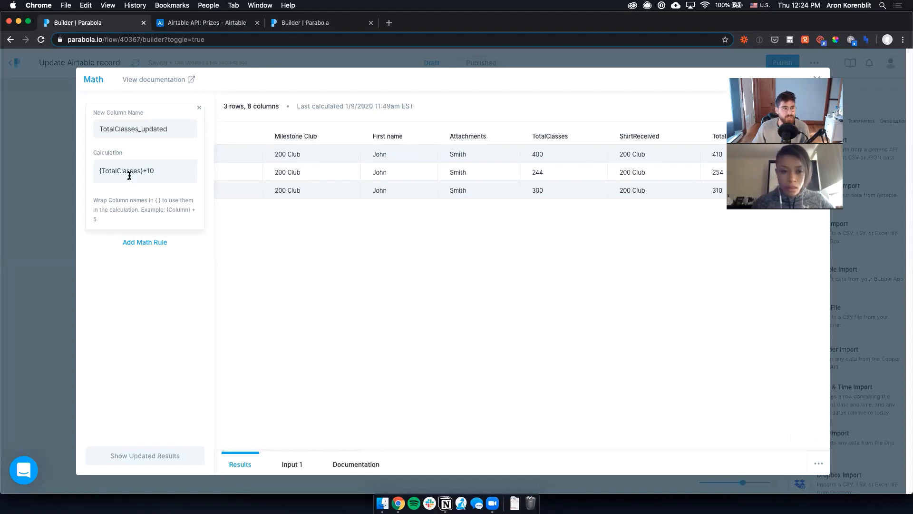
left_click(101, 171)
left_click_drag(119, 171, 170, 167)
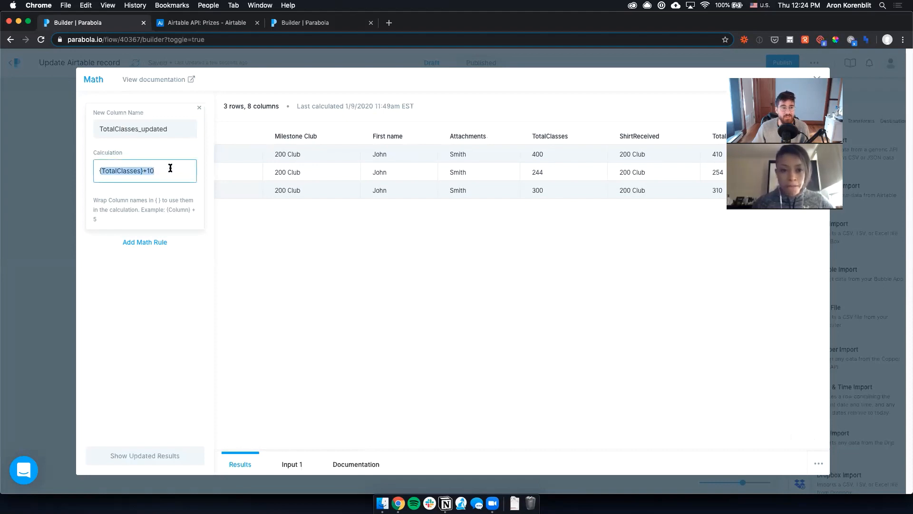
left_click(170, 168)
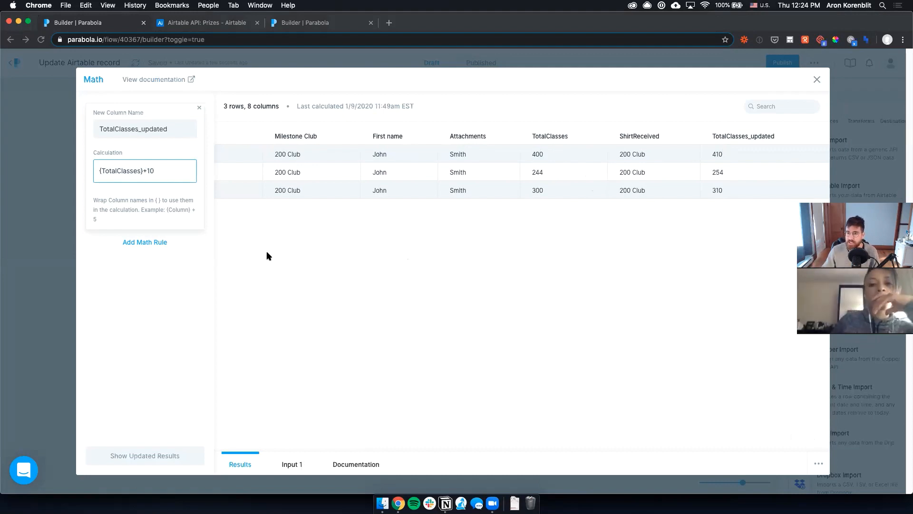
left_click(58, 272)
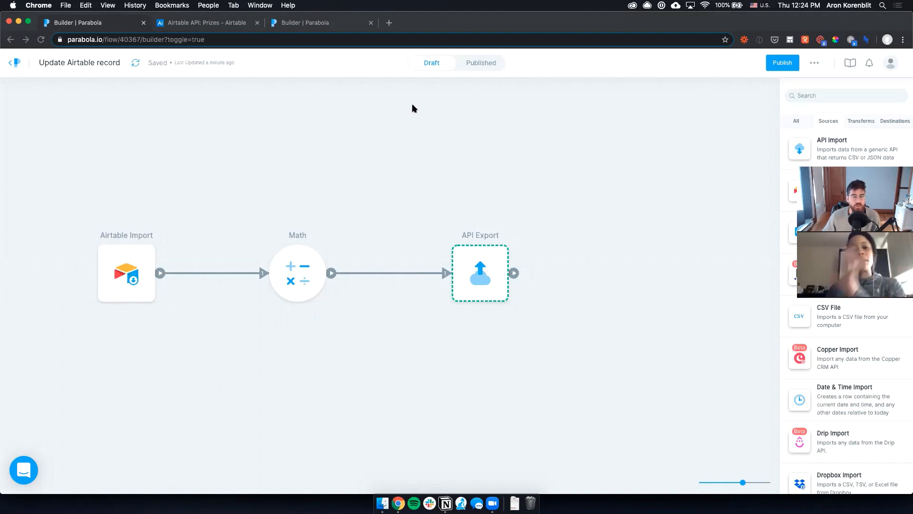
Find the Join transform, add it to the canvas above the Math step, and look at its settings
left_click(864, 92)
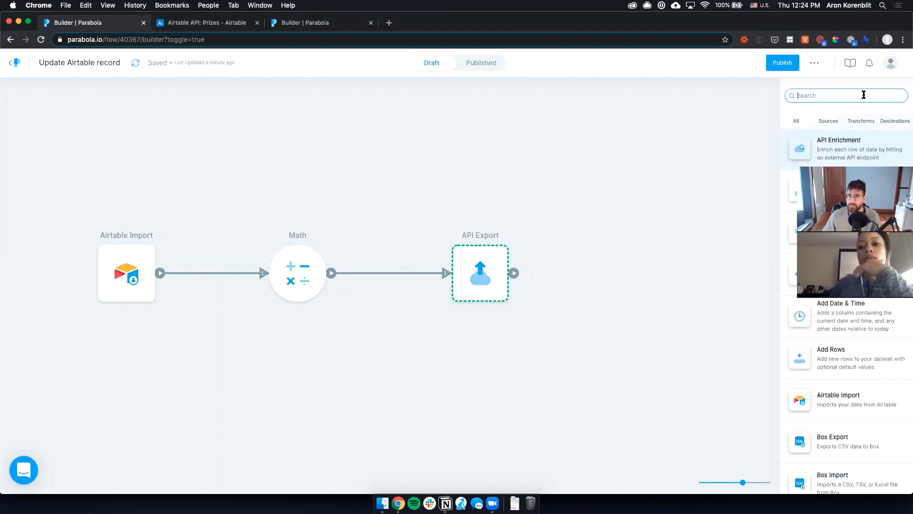
type("join")
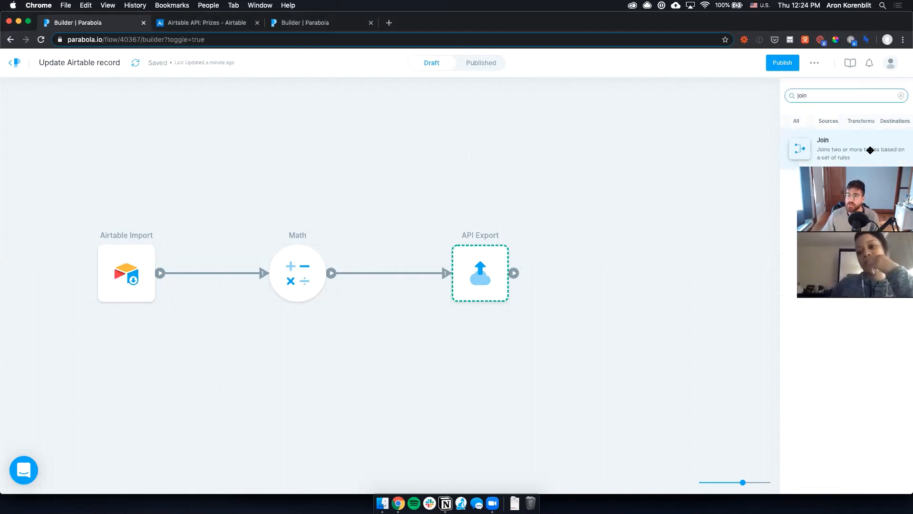
left_click_drag(871, 150, 330, 159)
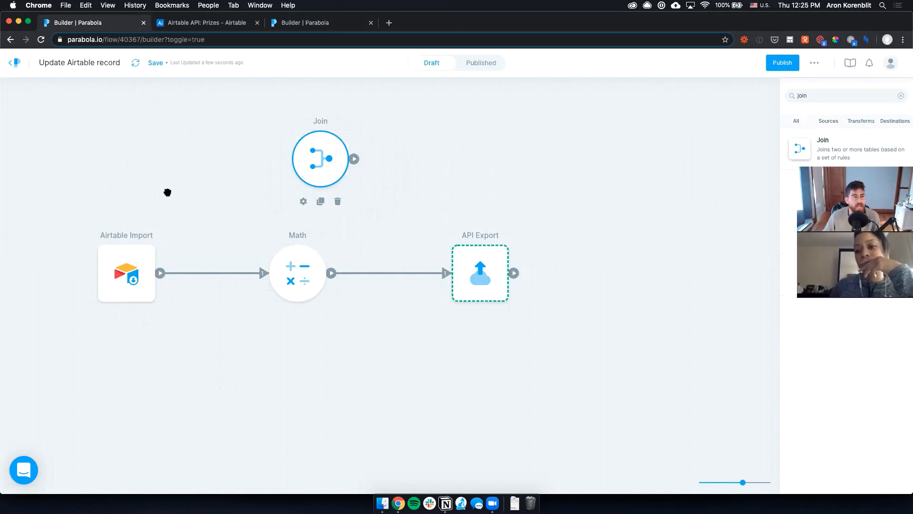
double_click(321, 156)
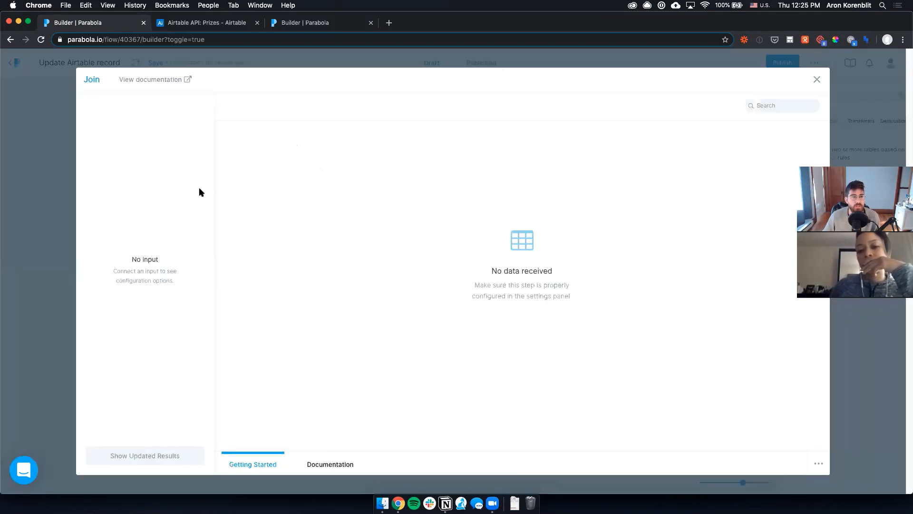
left_click(68, 264)
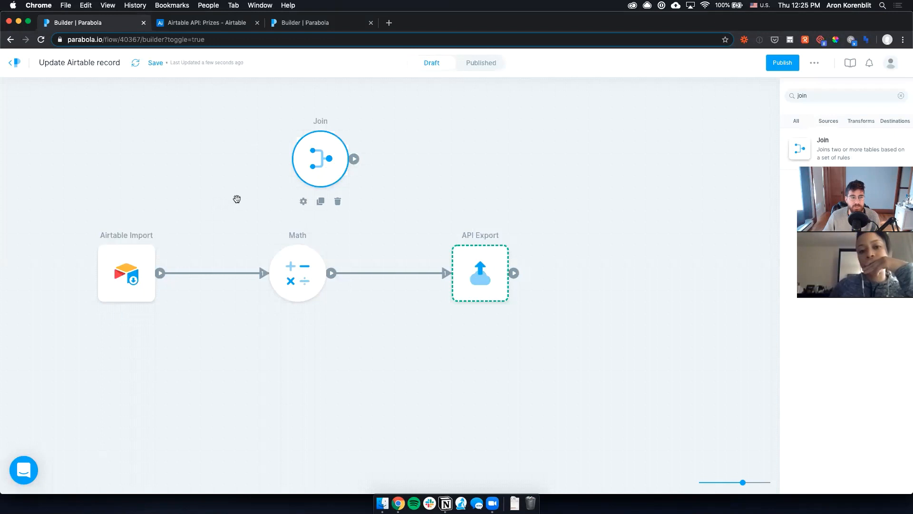
Compare the name columns in the Airtable base's Prizes table with the ClientID column in its Daily schedule table
left_click(207, 23)
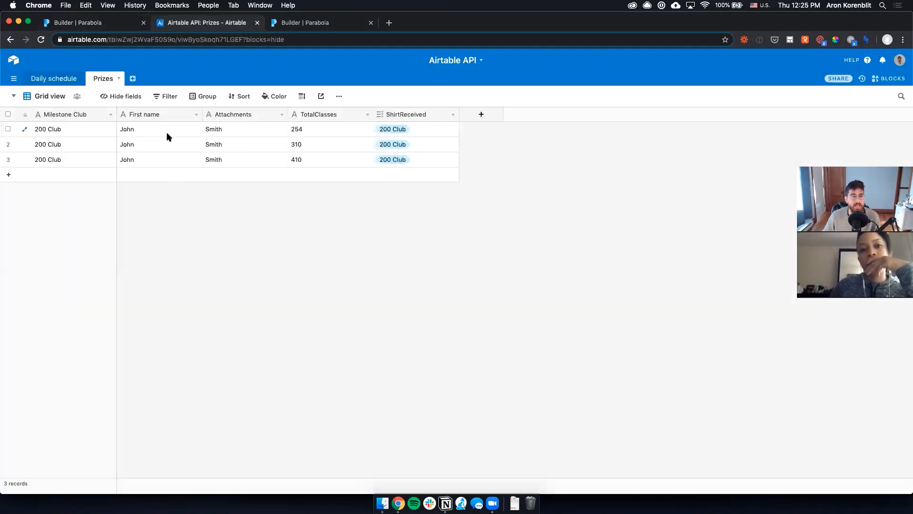
left_click_drag(170, 131, 214, 134)
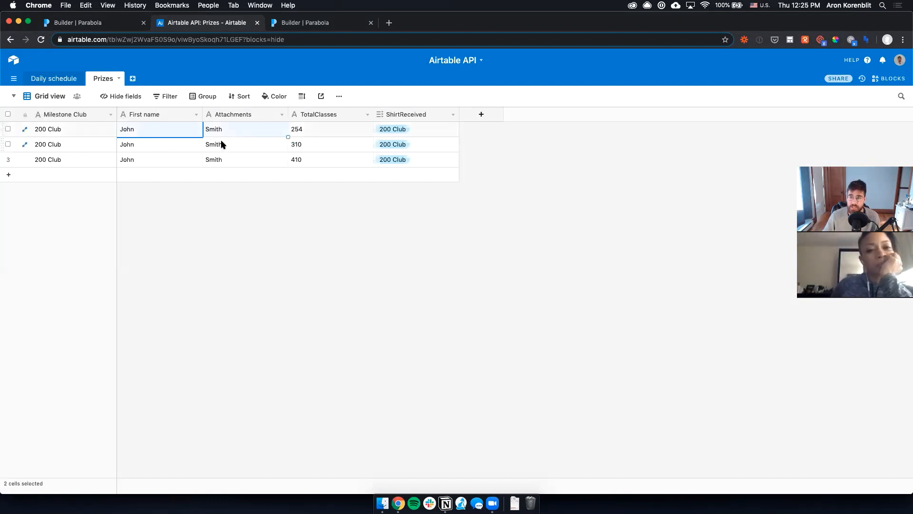
left_click(188, 156)
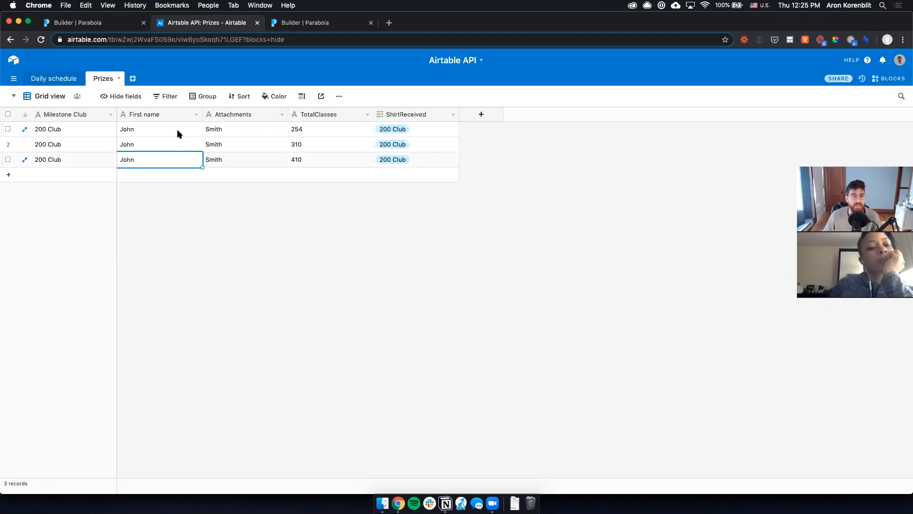
left_click_drag(178, 135, 218, 135)
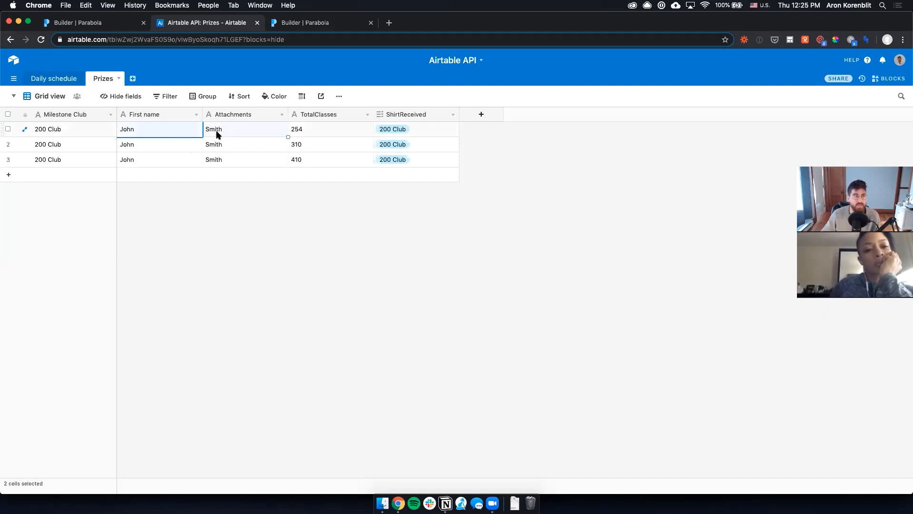
left_click(53, 78)
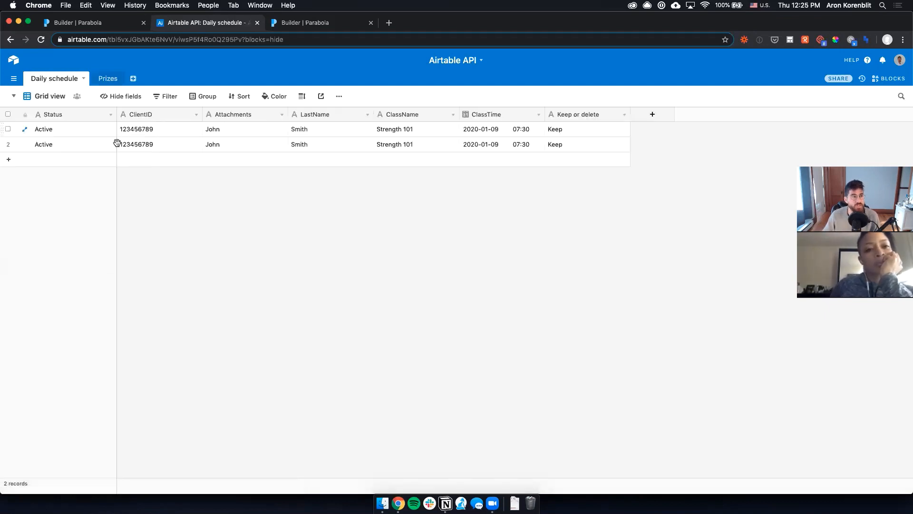
left_click(134, 135)
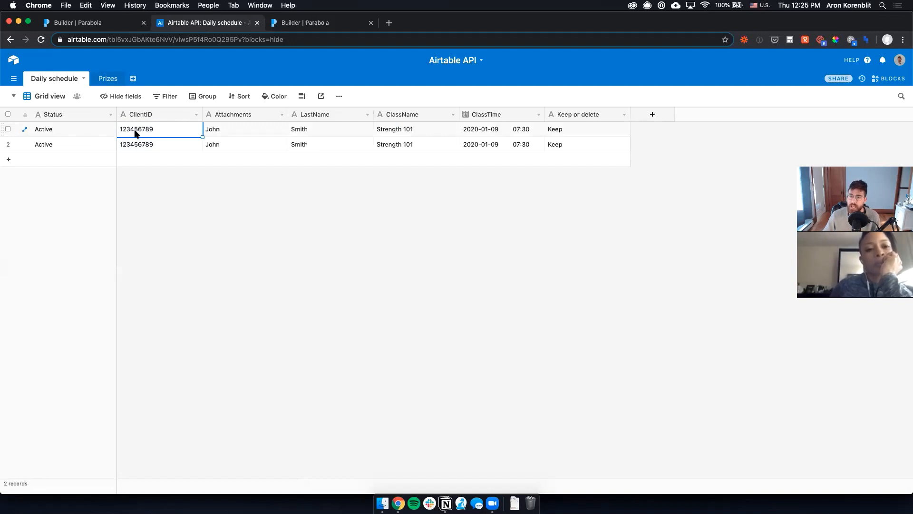
left_click(107, 80)
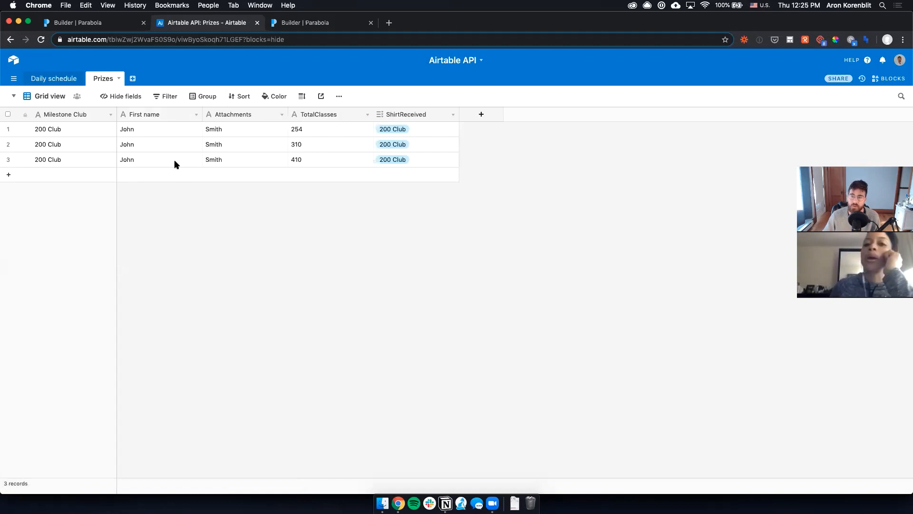
Return to the Update Airtable record flow and delete the unconnected Join step
left_click(100, 21)
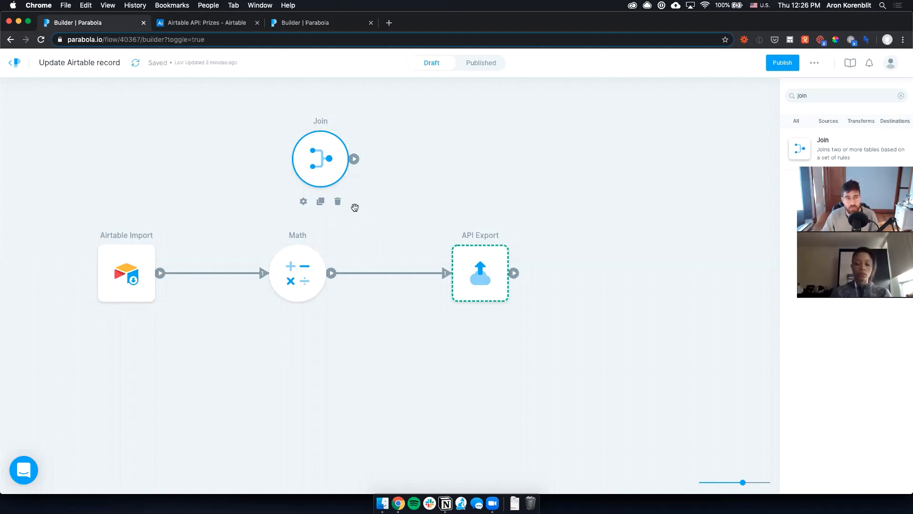
right_click(326, 161)
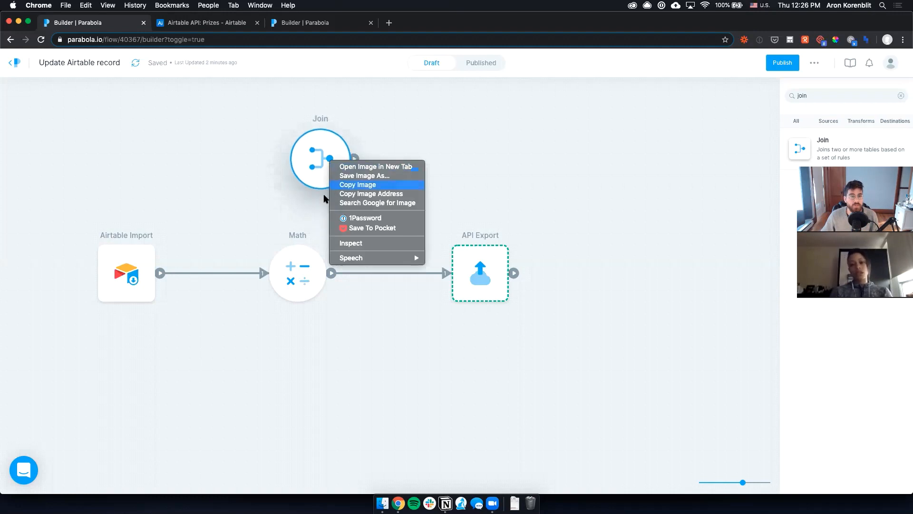
left_click(304, 218)
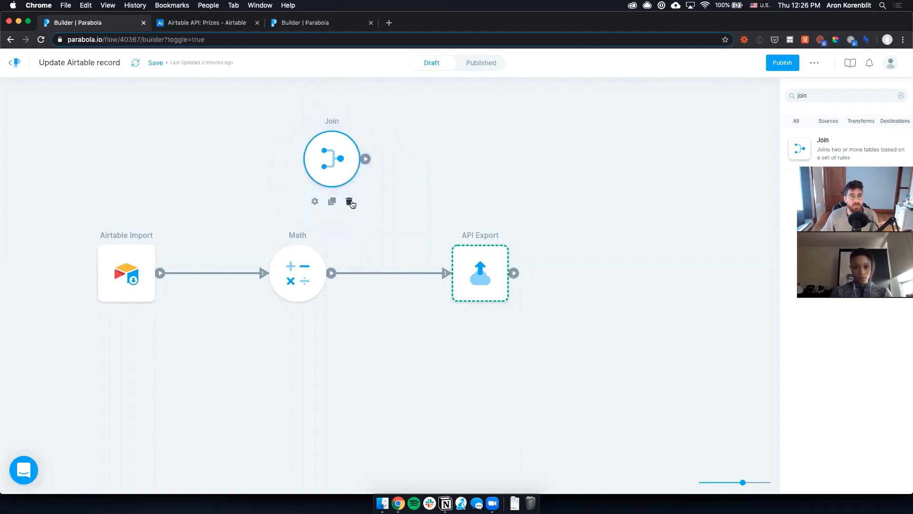
left_click(351, 200)
left_click(456, 236)
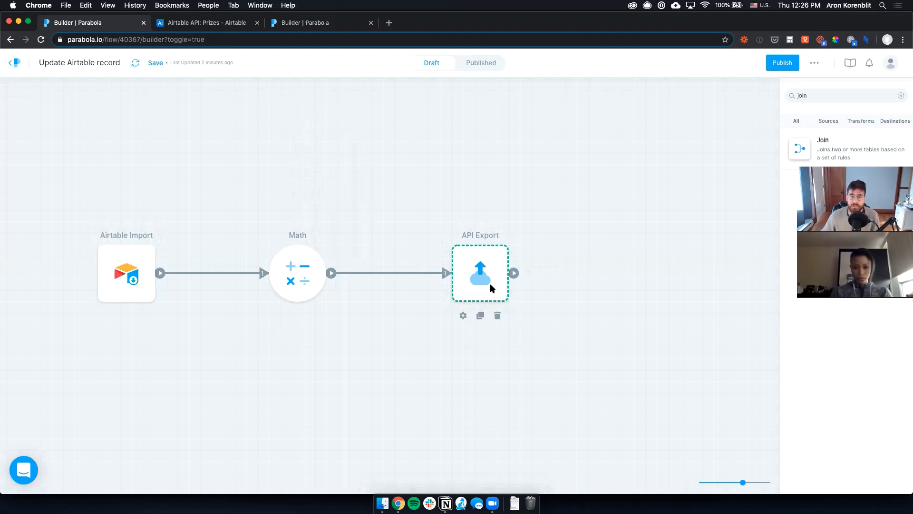
Open the Airtable base's API documentation at the Prizes table section and compare its listed fields with the table's columns
left_click(204, 23)
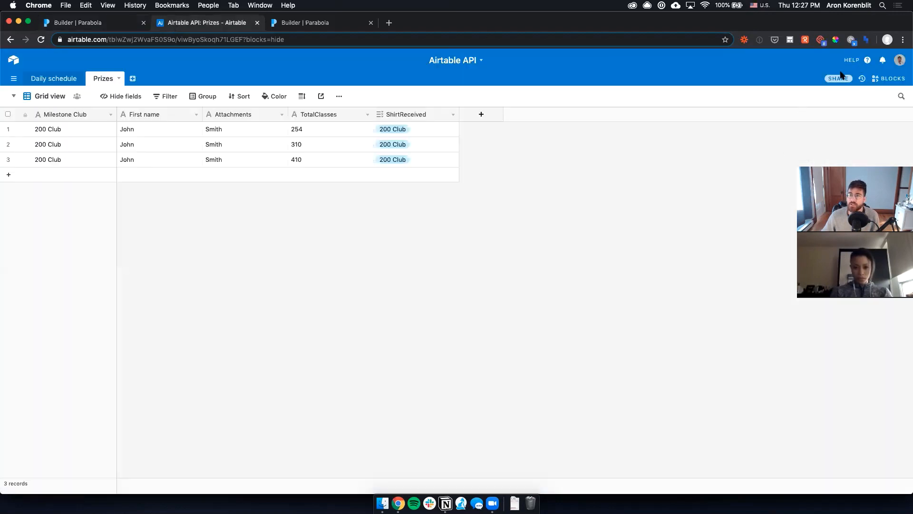
left_click(866, 61)
left_click(840, 123)
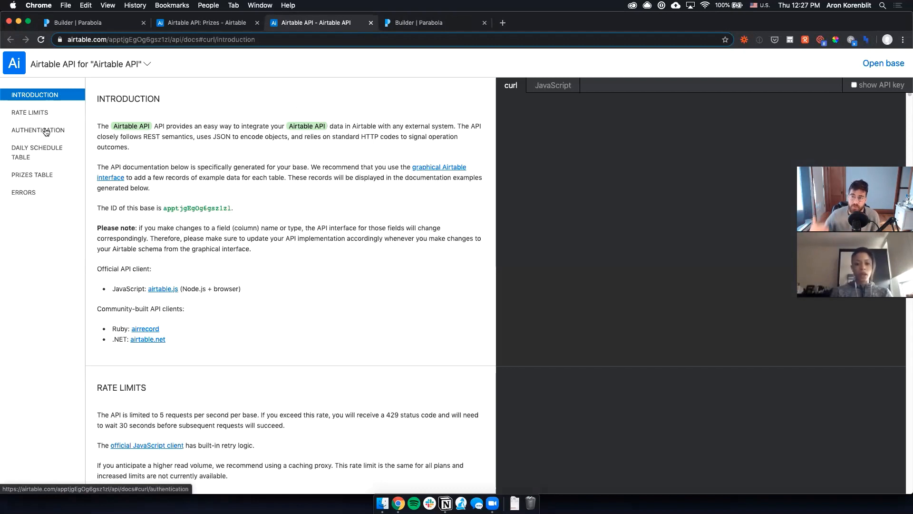
left_click(33, 176)
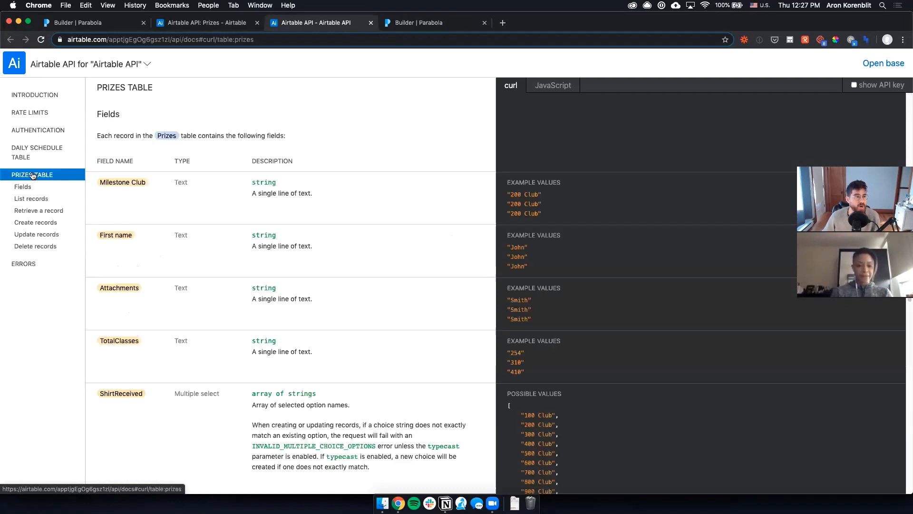
left_click(229, 22)
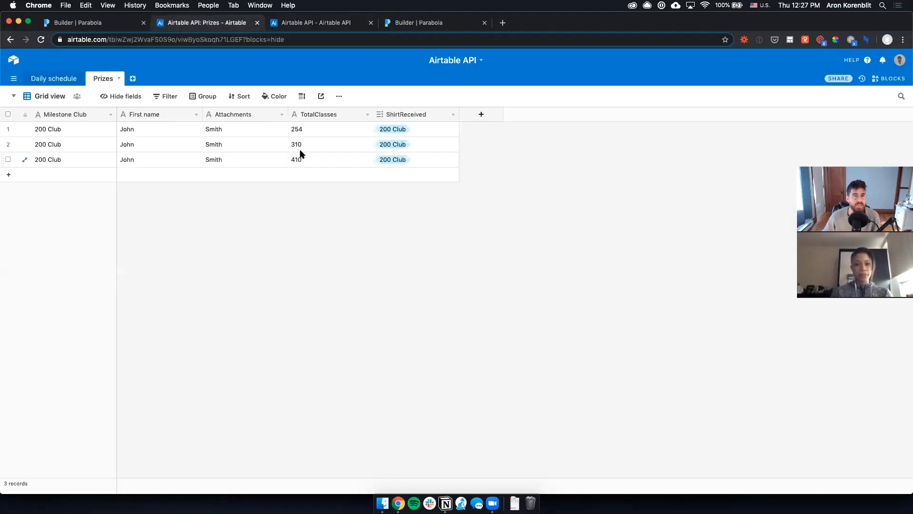
left_click(298, 23)
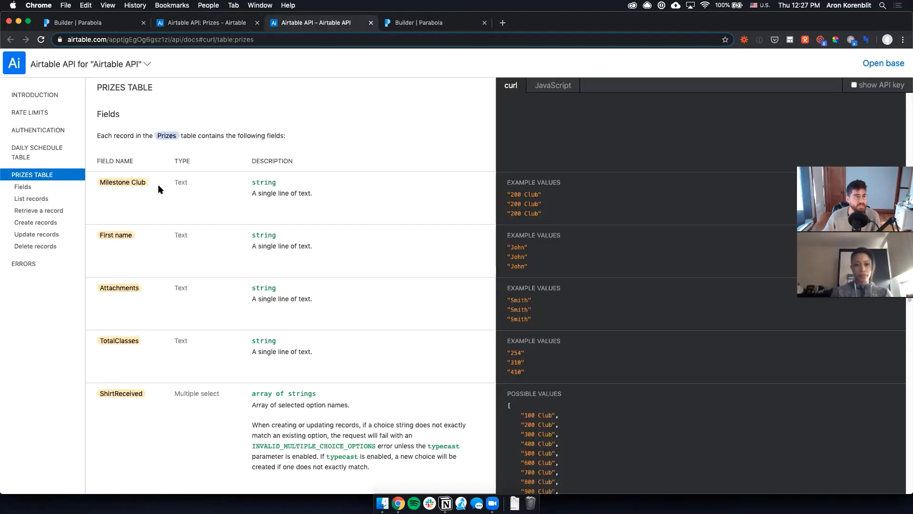
Examine the Update records documentation for Prizes, comparing the single-record example with the multi-record PATCH request and highlighting its record objects
left_click(36, 235)
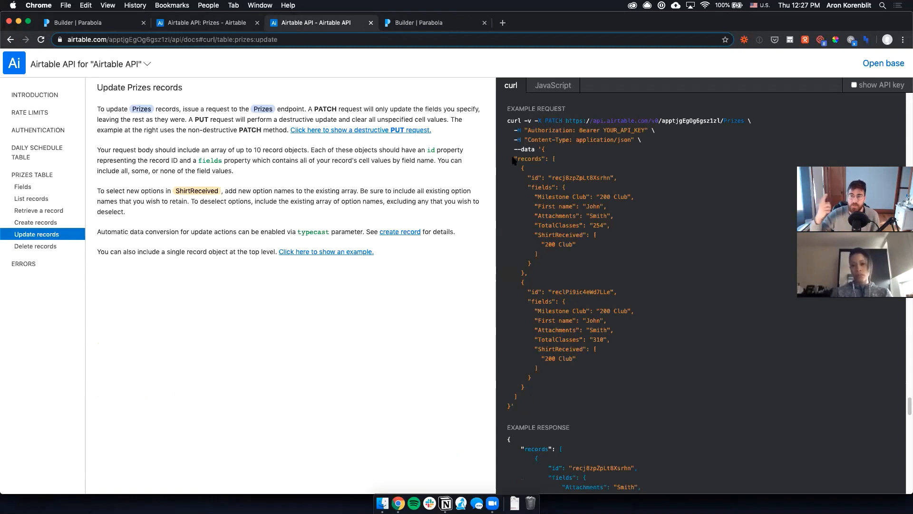
left_click(305, 255)
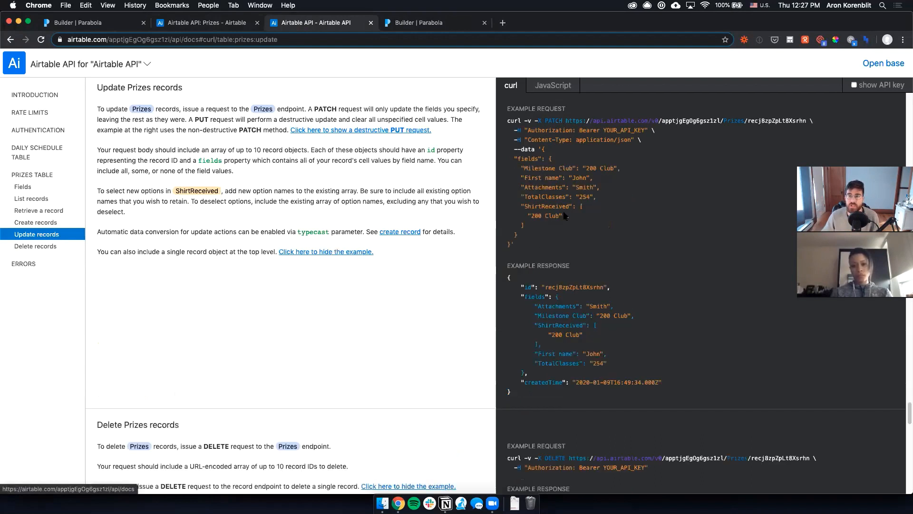
left_click(358, 253)
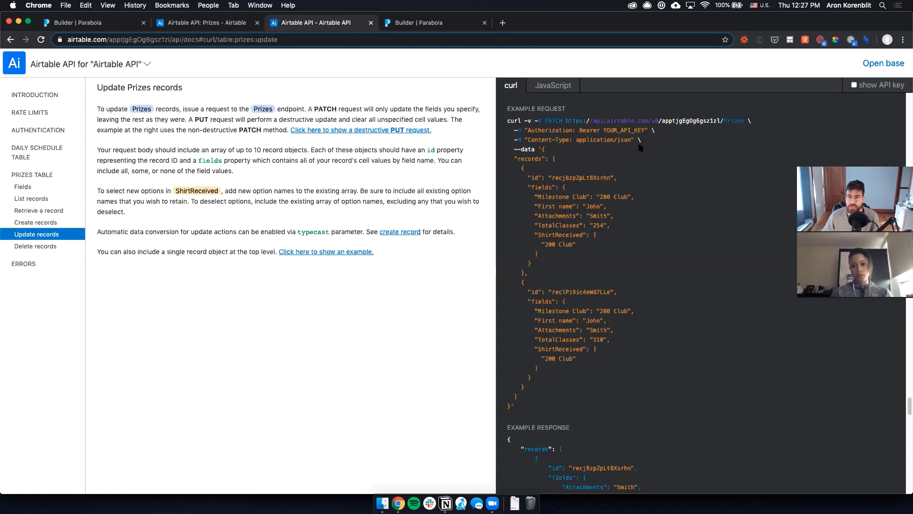
left_click_drag(553, 159, 612, 377)
left_click(612, 377)
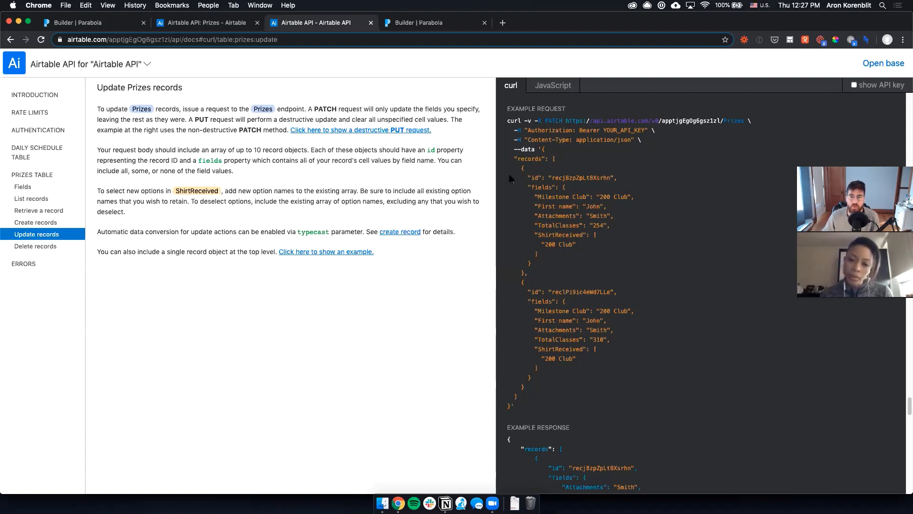
left_click_drag(516, 168, 593, 385)
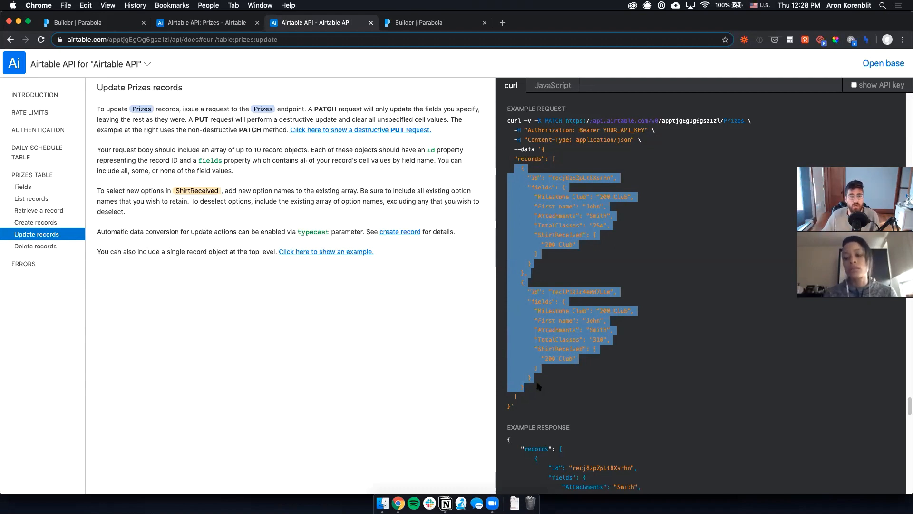
Show the single-record update example for Prizes and highlight its PATCH method, endpoint URL, record ID and fields body
left_click(312, 253)
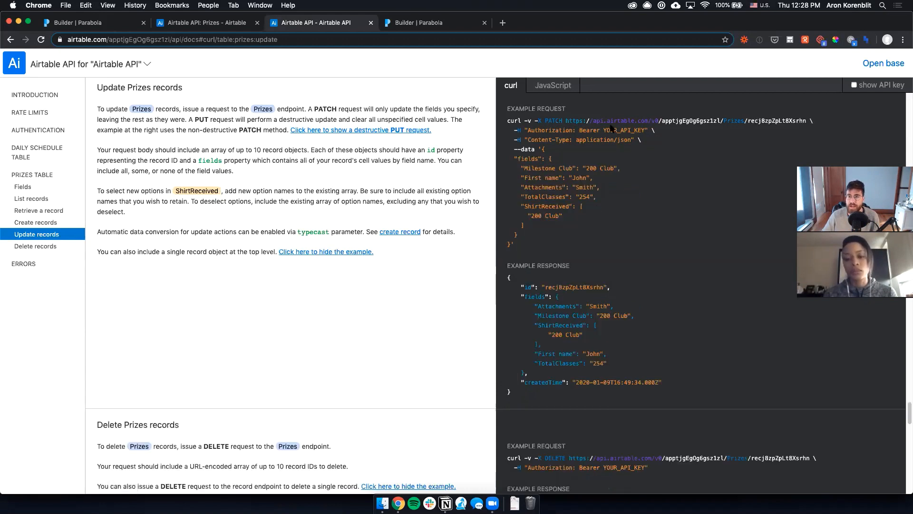
double_click(759, 121)
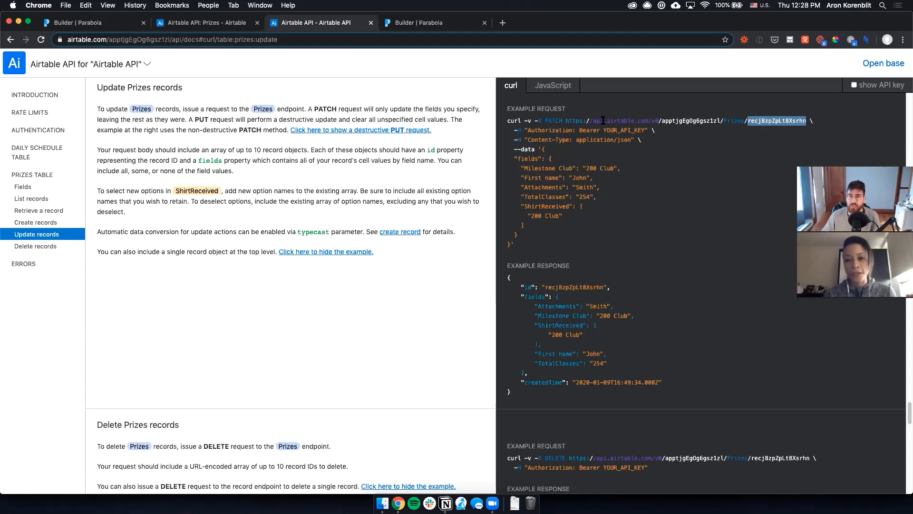
double_click(554, 121)
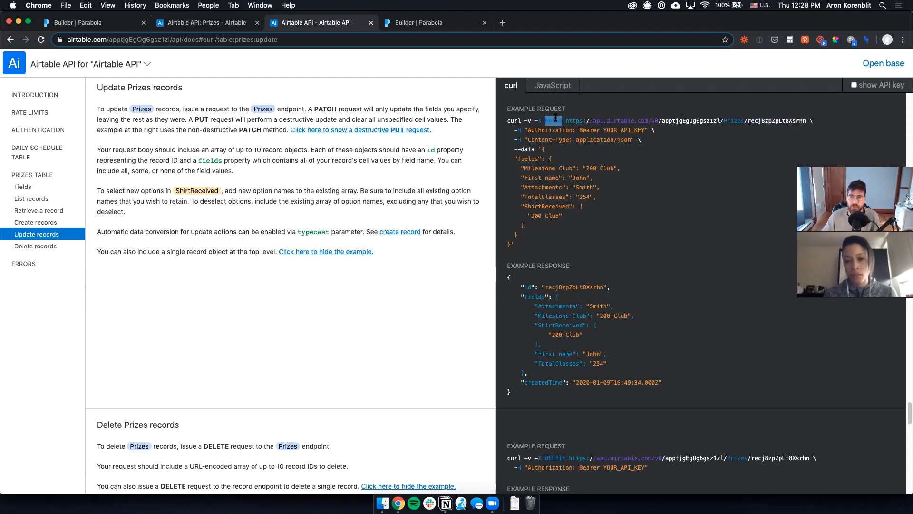
left_click_drag(565, 120, 747, 118)
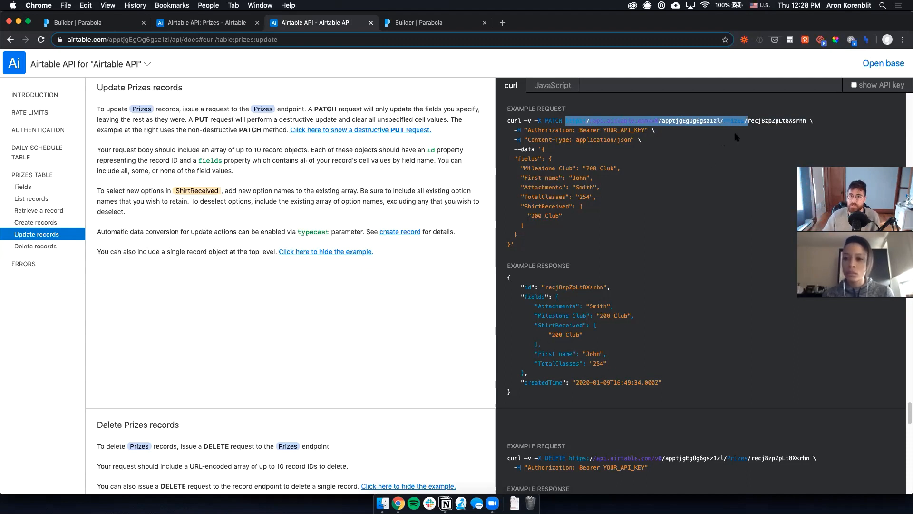
double_click(761, 120)
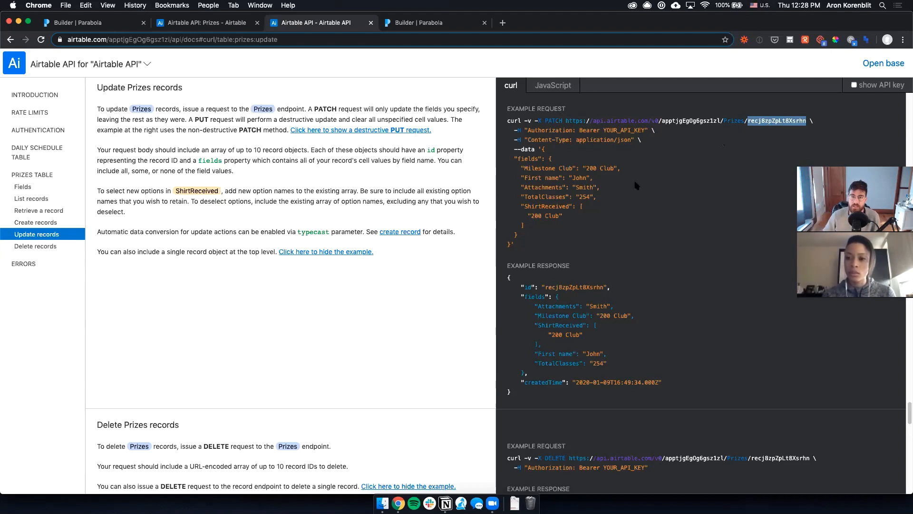
left_click_drag(511, 160, 562, 237)
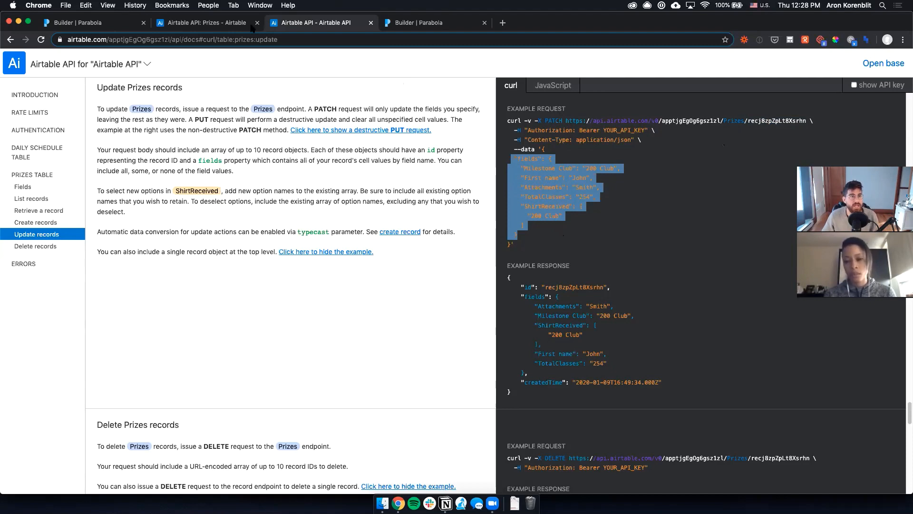
Place the API documentation beside the Parabola flow, then open the API Export step and highlight its endpoint URL up to Prizes/
left_click_drag(280, 24, 205, 23)
left_click(105, 23)
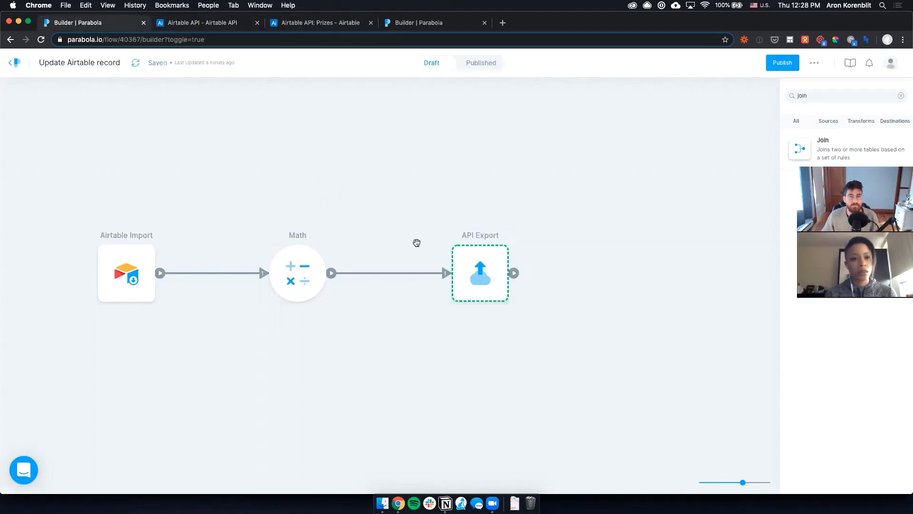
double_click(481, 266)
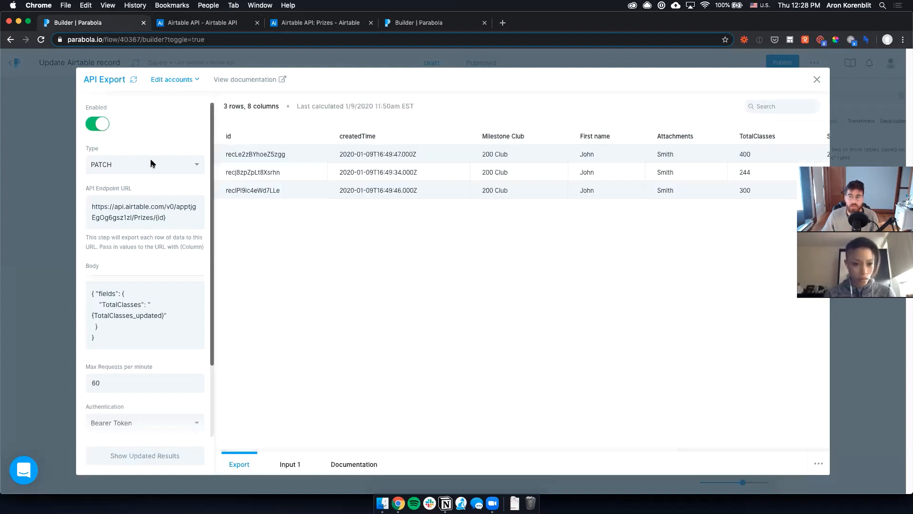
left_click(137, 215)
left_click_drag(91, 203, 155, 217)
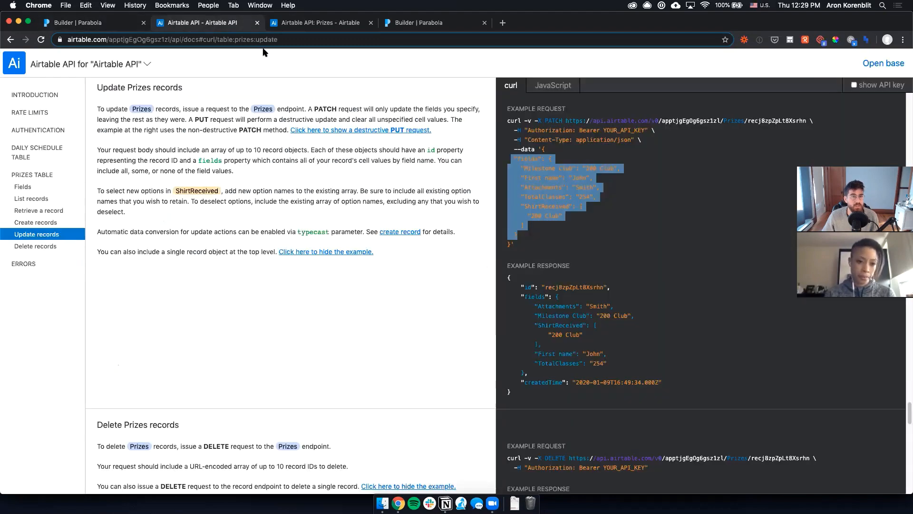
Examine the parts of the documentation's single-record PATCH URL, highlighting the base address, the Prizes table name and the record ID
left_click(212, 23)
left_click_drag(748, 121, 545, 120)
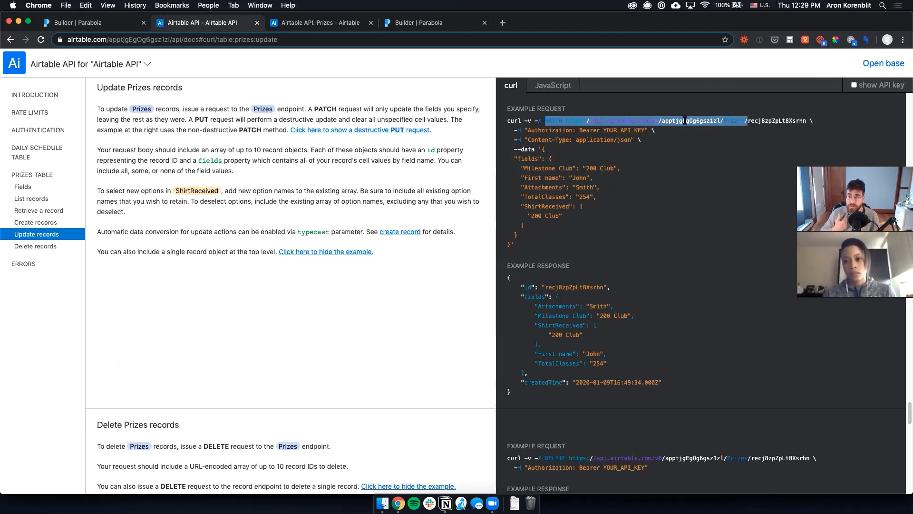
double_click(740, 120)
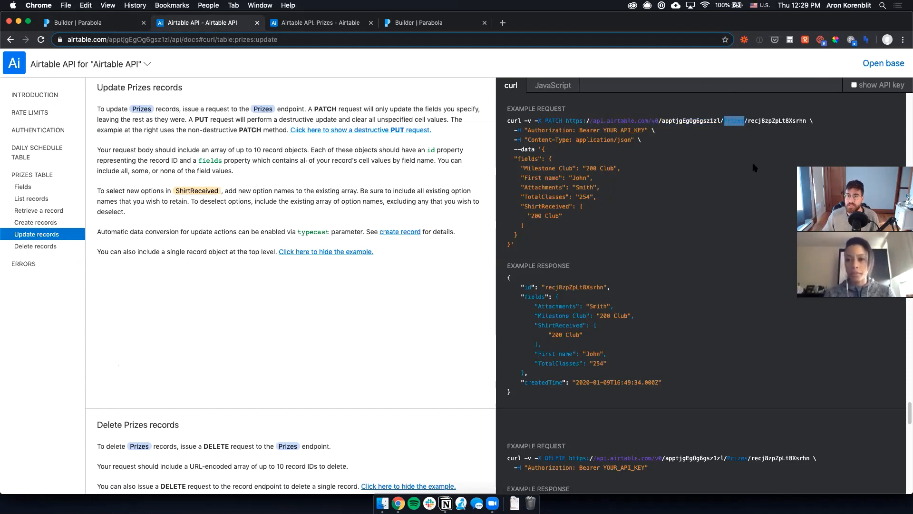
double_click(775, 121)
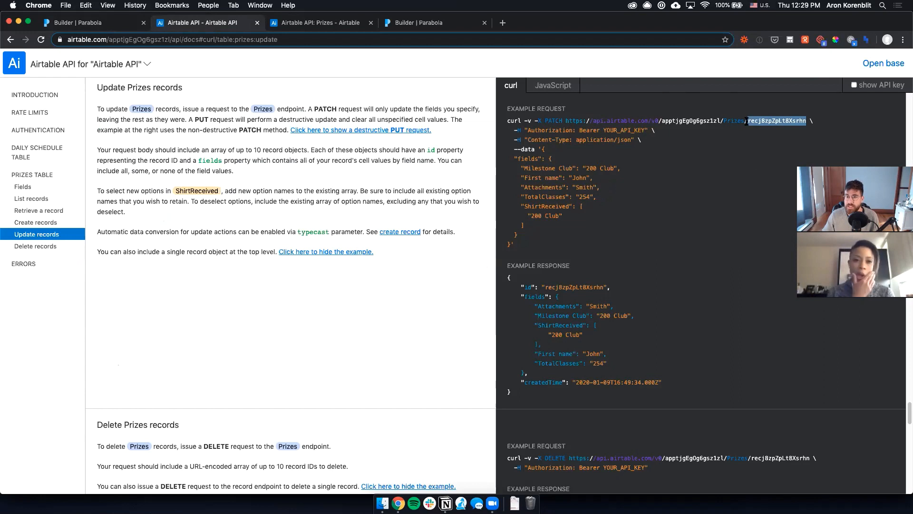
left_click_drag(748, 121, 565, 120)
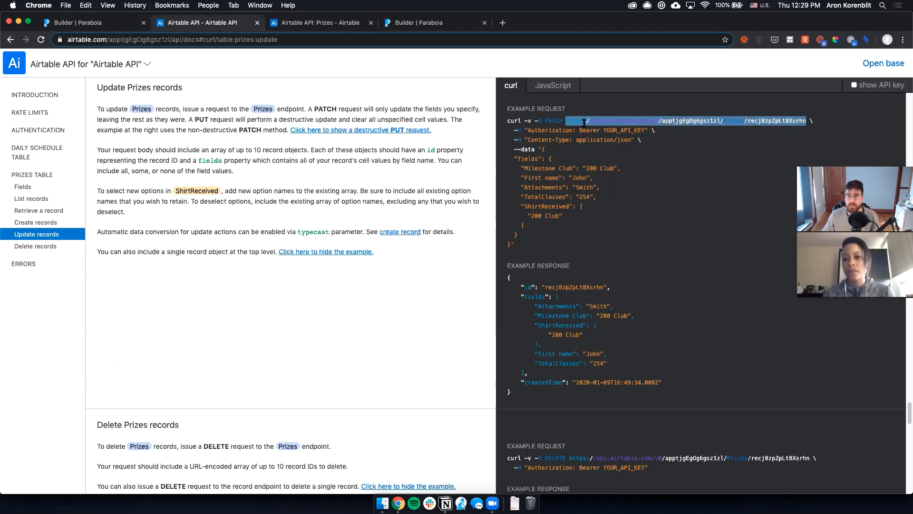
left_click(788, 120)
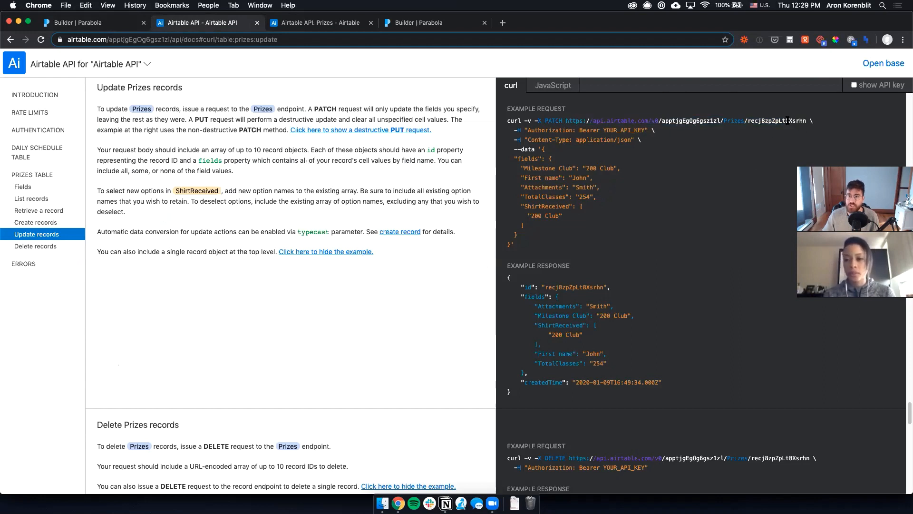
double_click(788, 121)
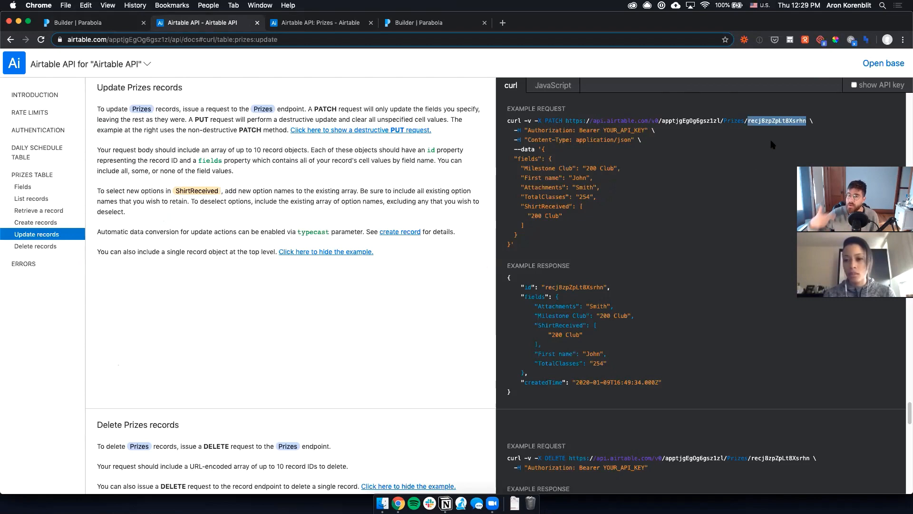
Compare the {id} placeholder in the API Export's endpoint URL with the record IDs in the id column
left_click(98, 25)
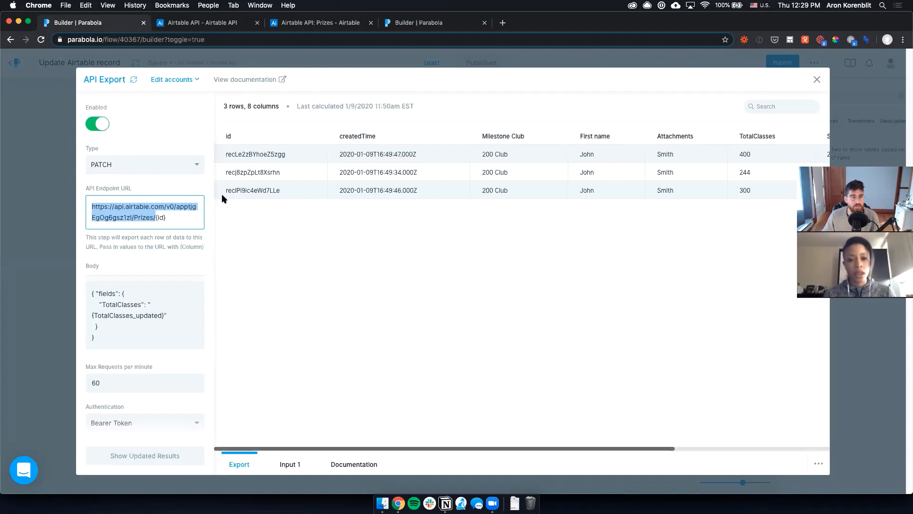
left_click(155, 218)
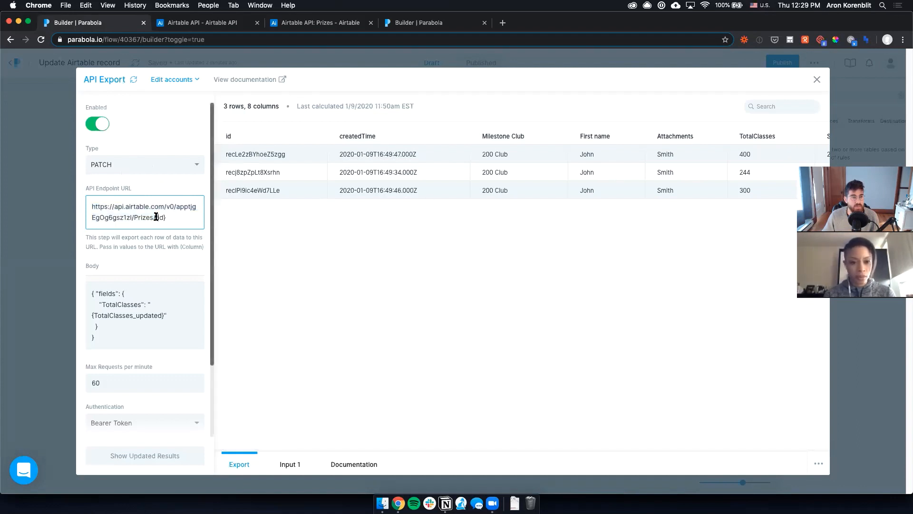
left_click_drag(156, 218, 92, 206)
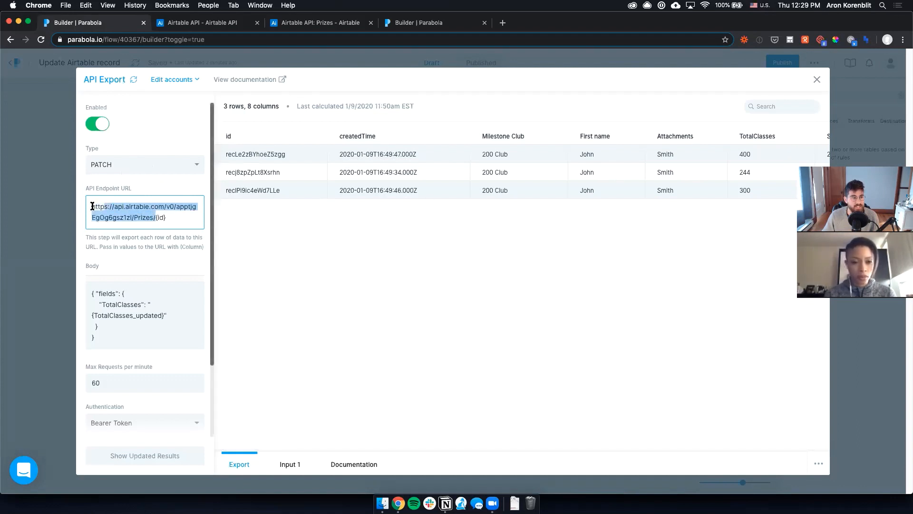
left_click(170, 218)
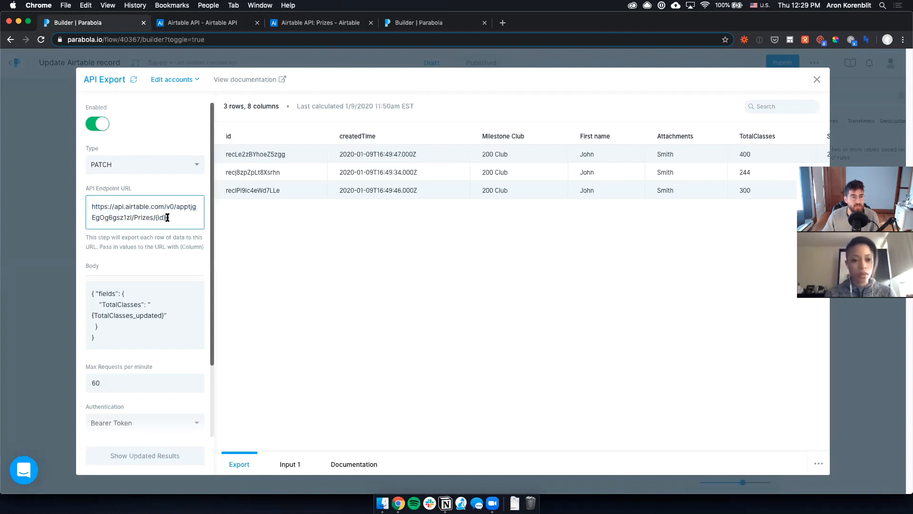
double_click(234, 156)
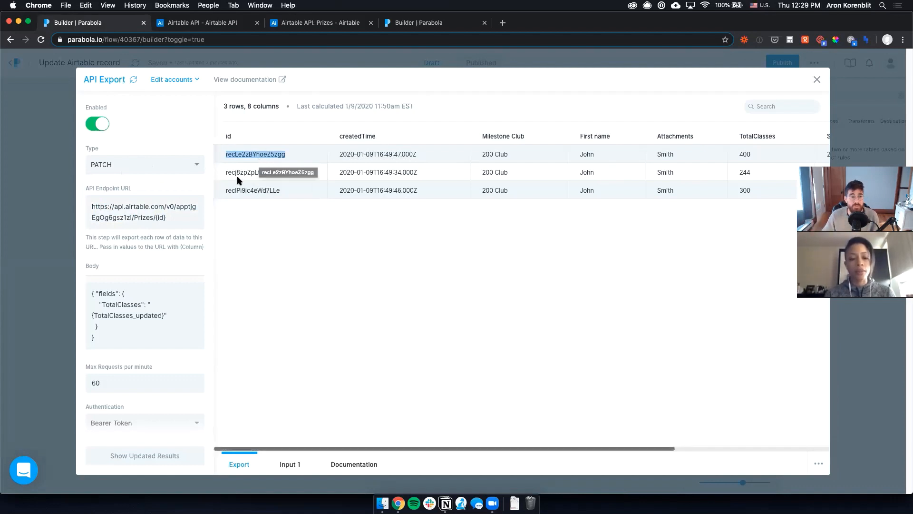
left_click(181, 216)
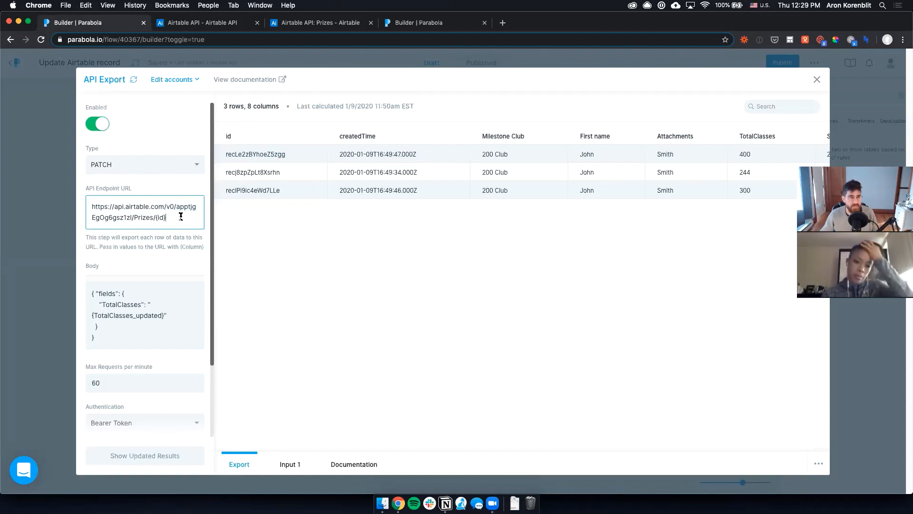
scroll(143, 295, "down", 1)
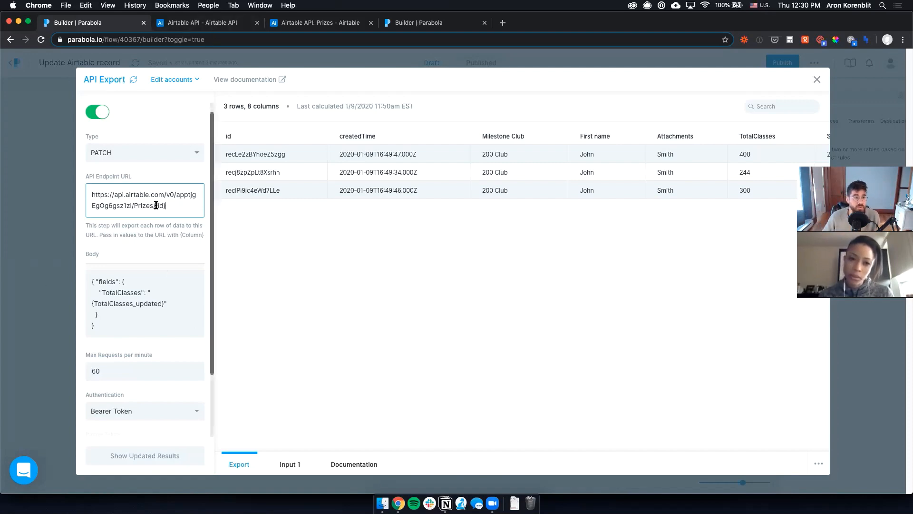
Compare the documentation's request body with the API Export body, highlighting the TotalClasses field and its TotalClasses_updated value
left_click(200, 23)
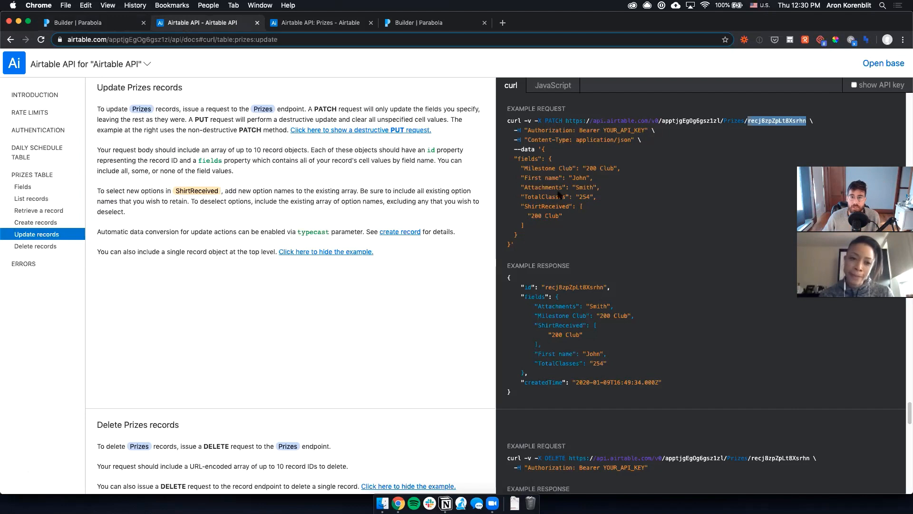
left_click_drag(543, 151, 511, 242)
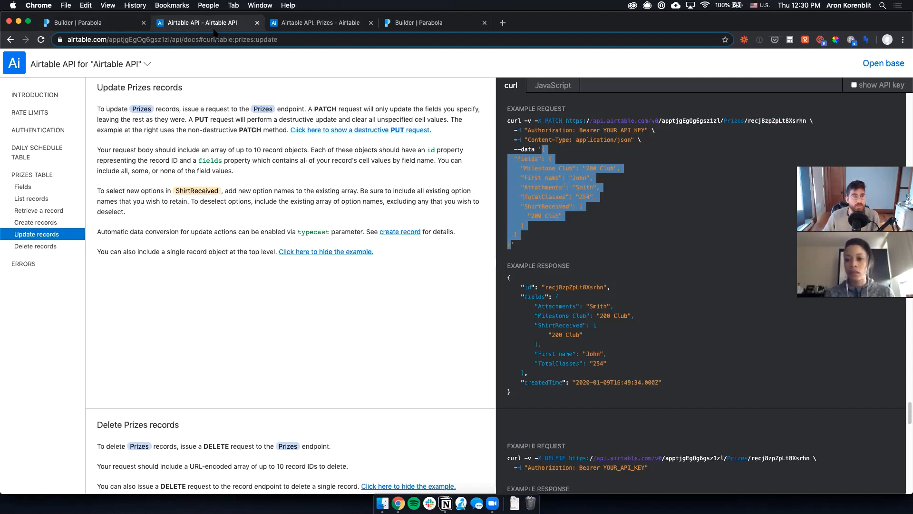
left_click(111, 27)
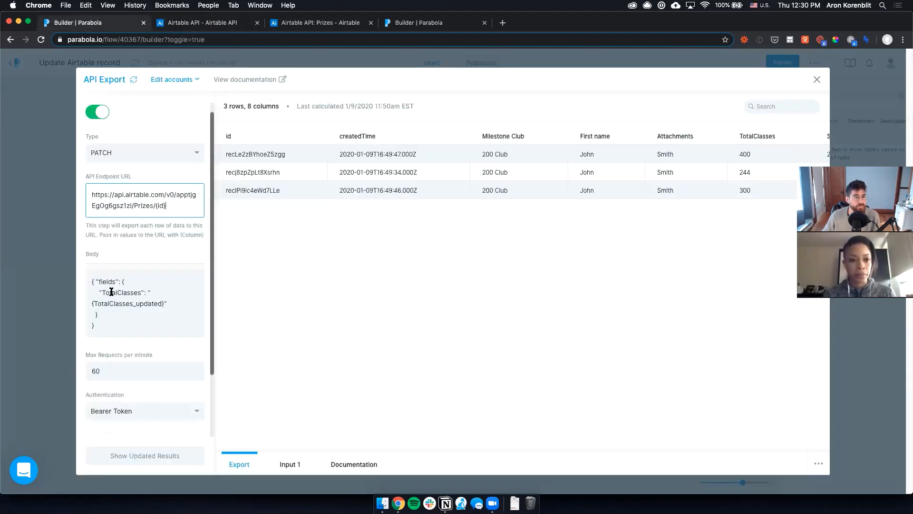
left_click_drag(101, 291, 142, 292)
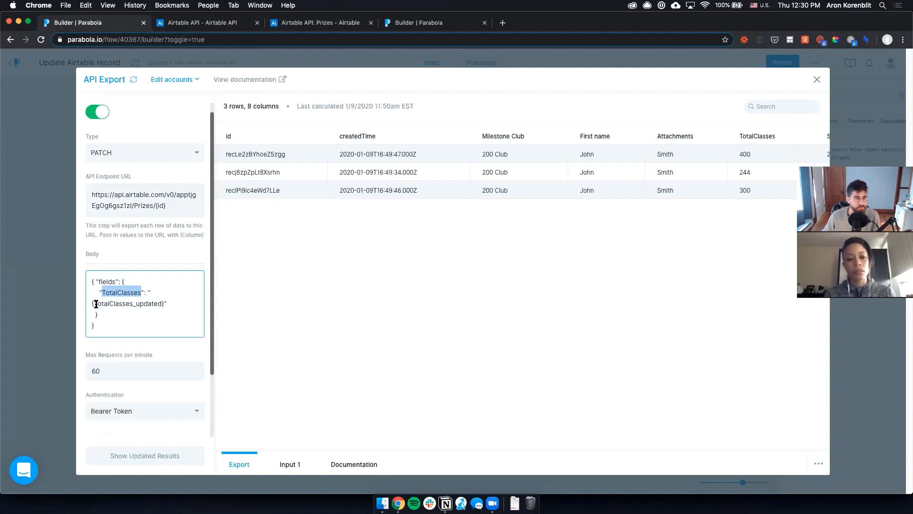
left_click_drag(94, 303, 159, 303)
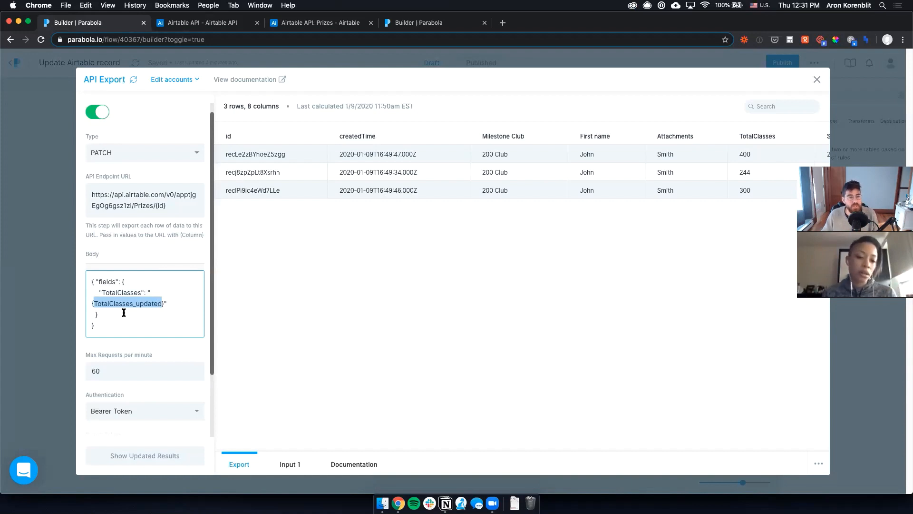
Close the API Export settings and refresh the Update Airtable record flow's data
left_click(46, 276)
mouse_move(308, 282)
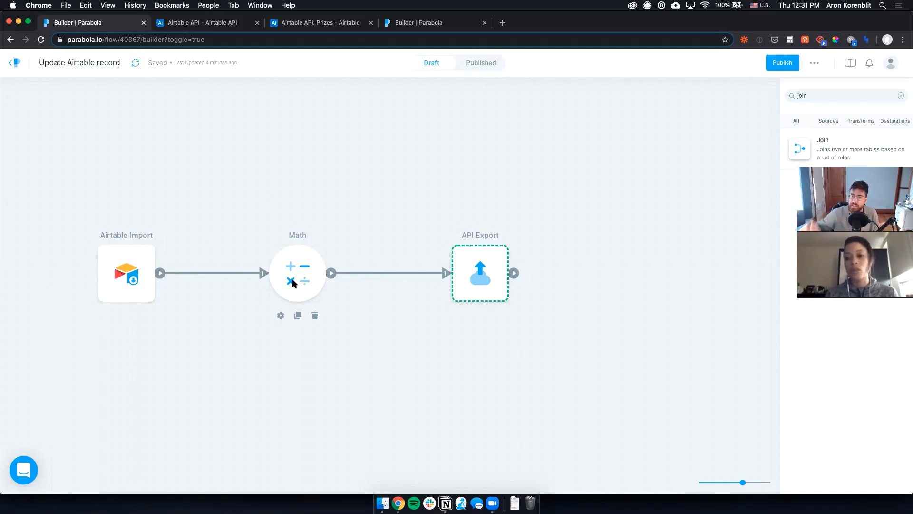
left_click(136, 63)
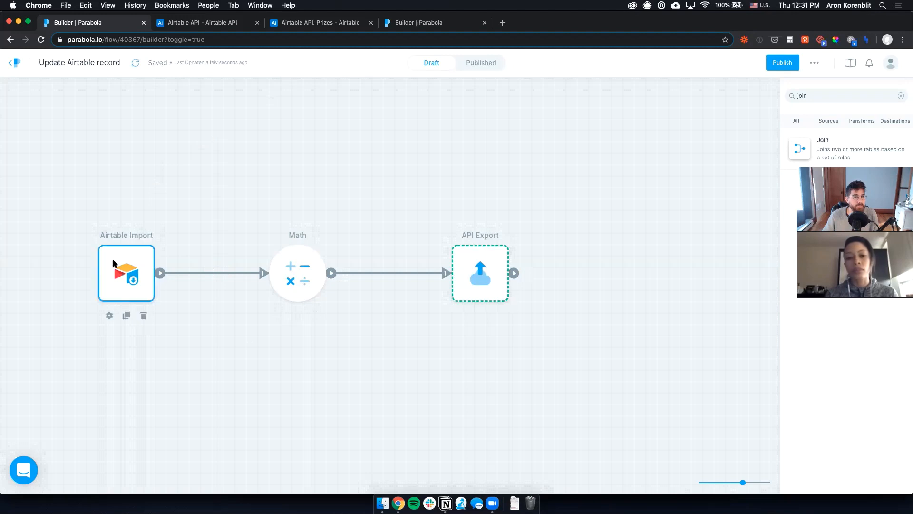
Inspect the Airtable Import results and compare the TotalClasses and TotalClasses_updated columns in the Math step
left_click(126, 272)
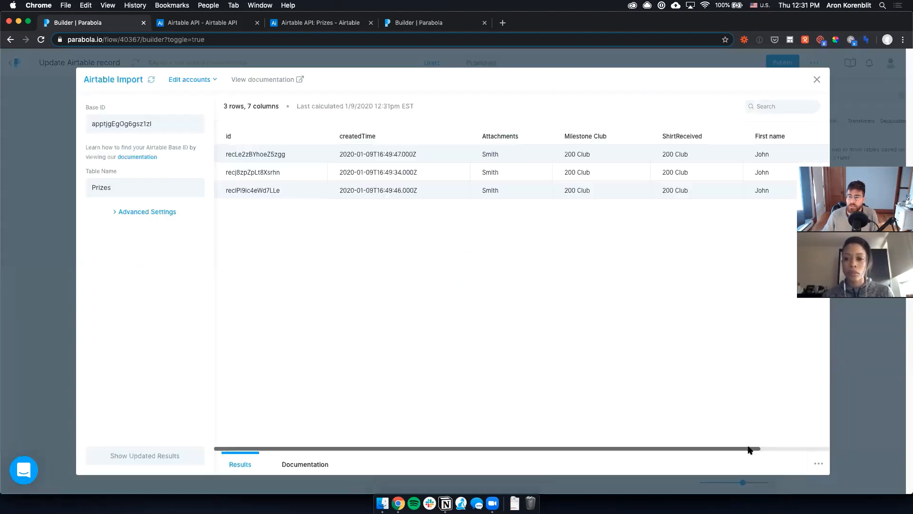
left_click_drag(751, 449, 799, 419)
left_click(29, 249)
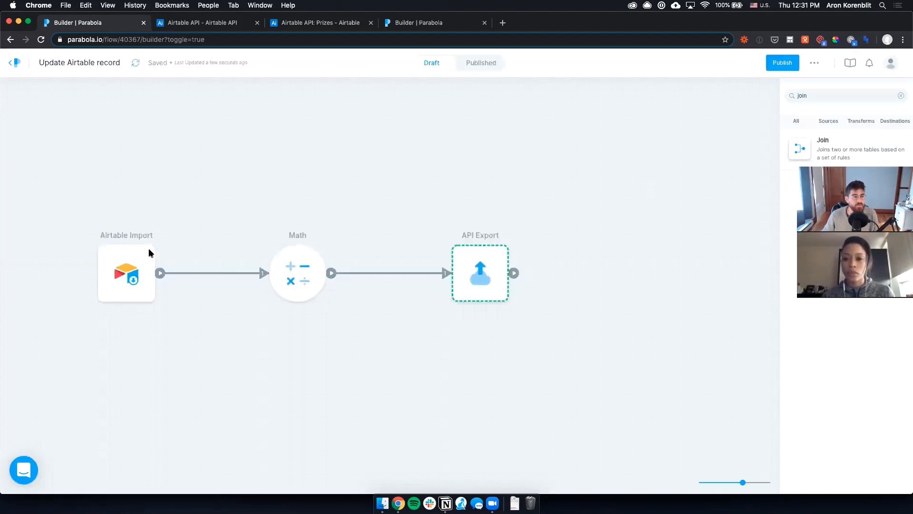
left_click(288, 278)
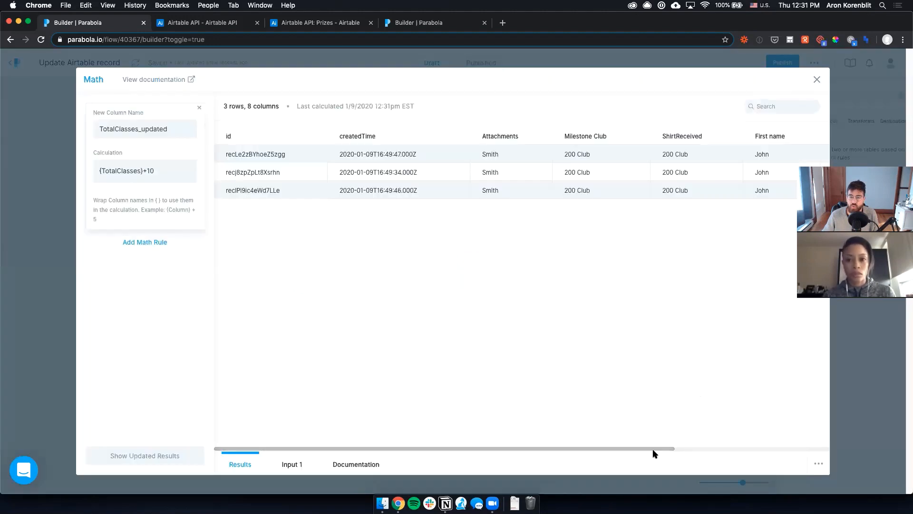
scroll(700, 436, "right", 5)
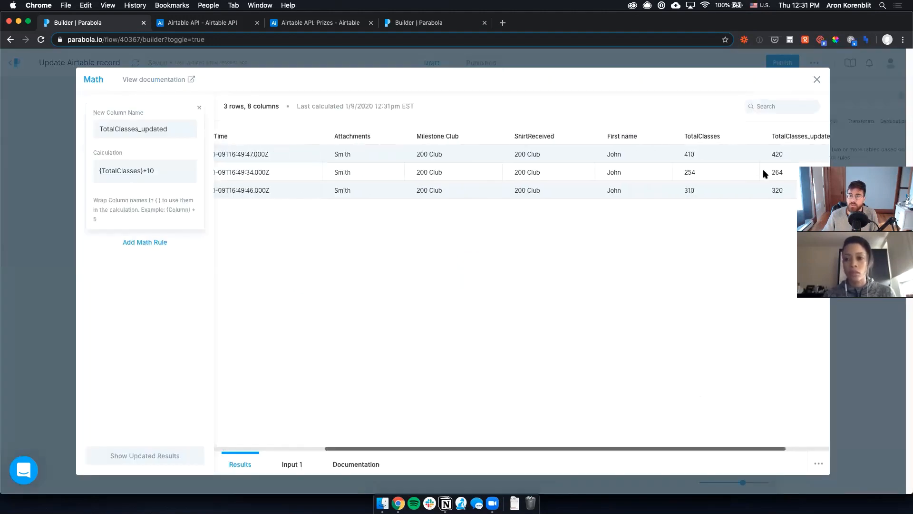
left_click(881, 422)
Reopen the API Export settings and check them against the Update Prizes records documentation
left_click(459, 272)
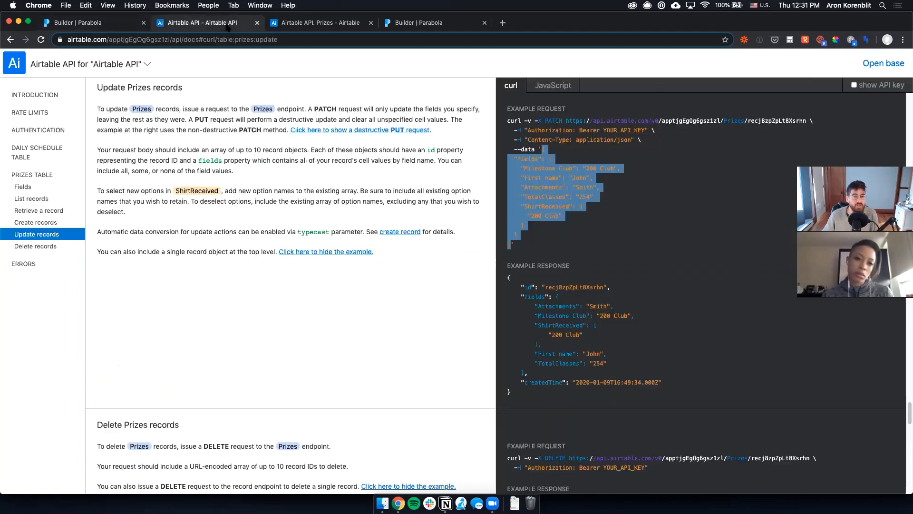
left_click(230, 26)
left_click(72, 23)
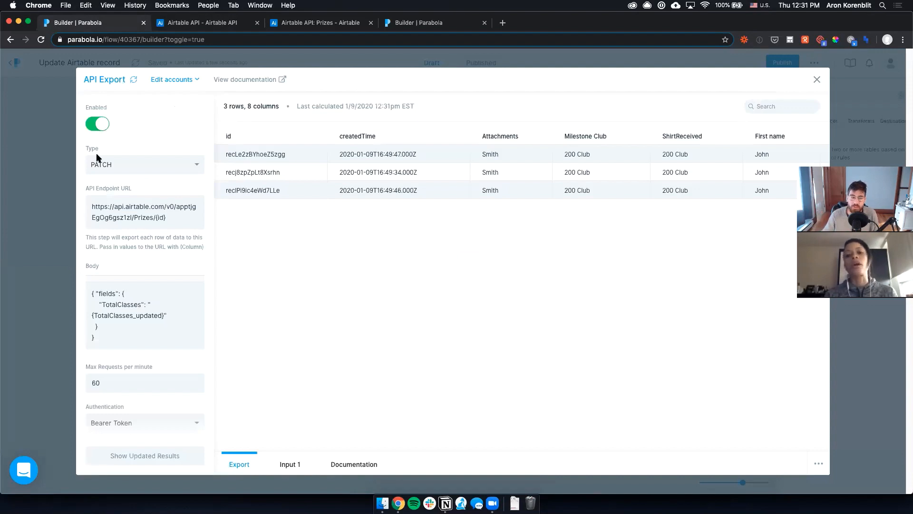
Close the API Export settings, then publish the Update Airtable record flow and run it with the API Export destination enabled
left_click(43, 260)
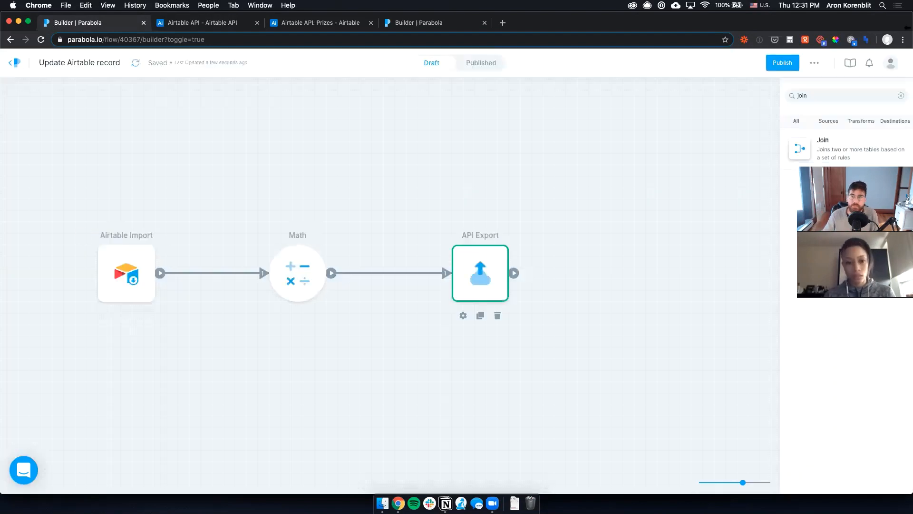
left_click(783, 62)
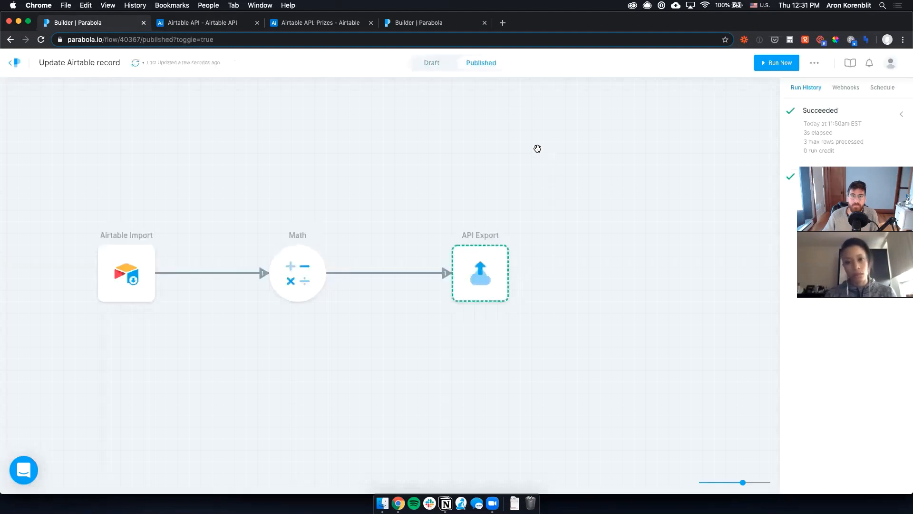
left_click(765, 61)
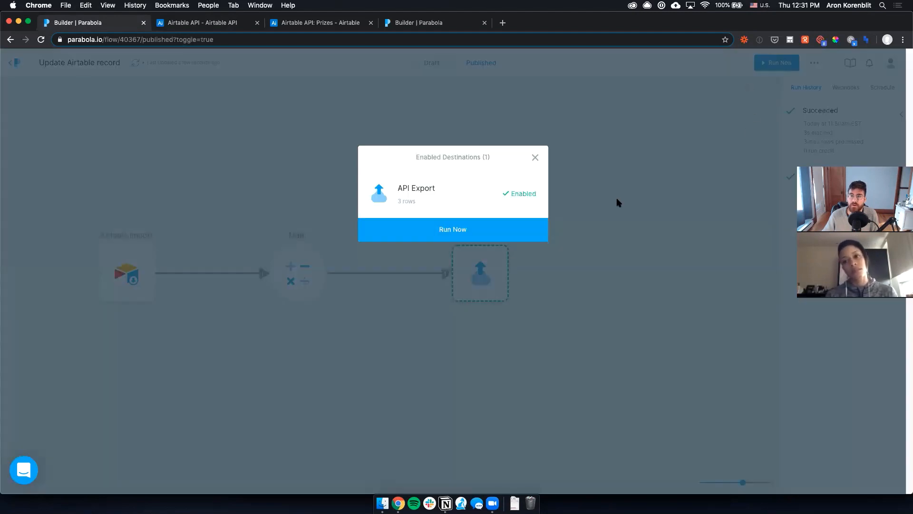
left_click(450, 232)
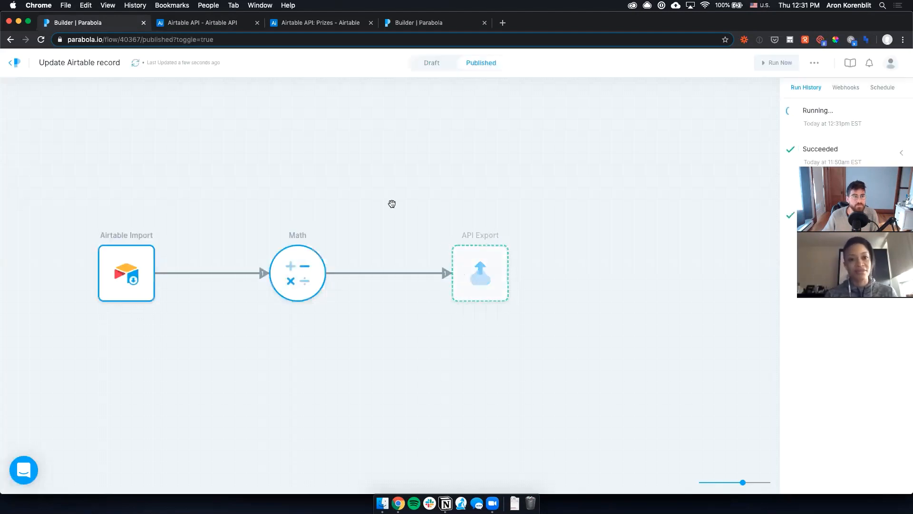
Check the TotalClasses values of all three records in the Airtable Prizes table
left_click(228, 27)
left_click(305, 26)
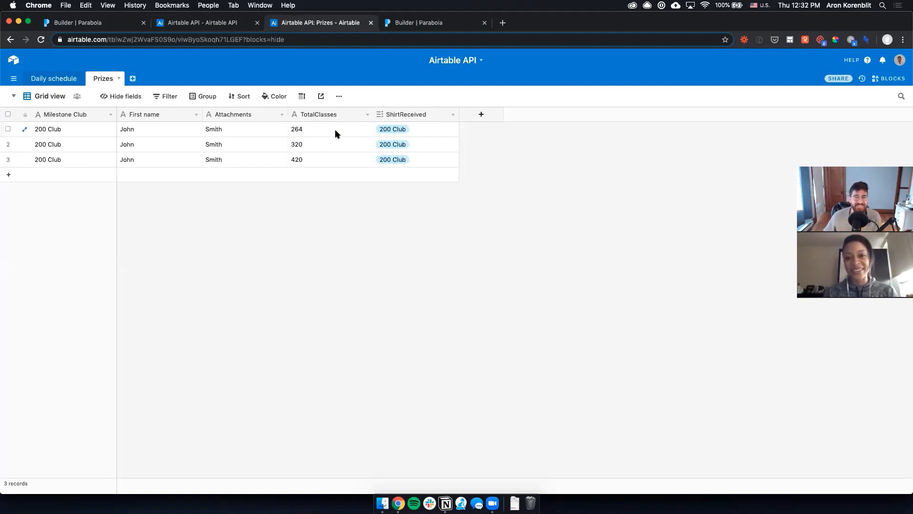
left_click_drag(336, 133, 340, 167)
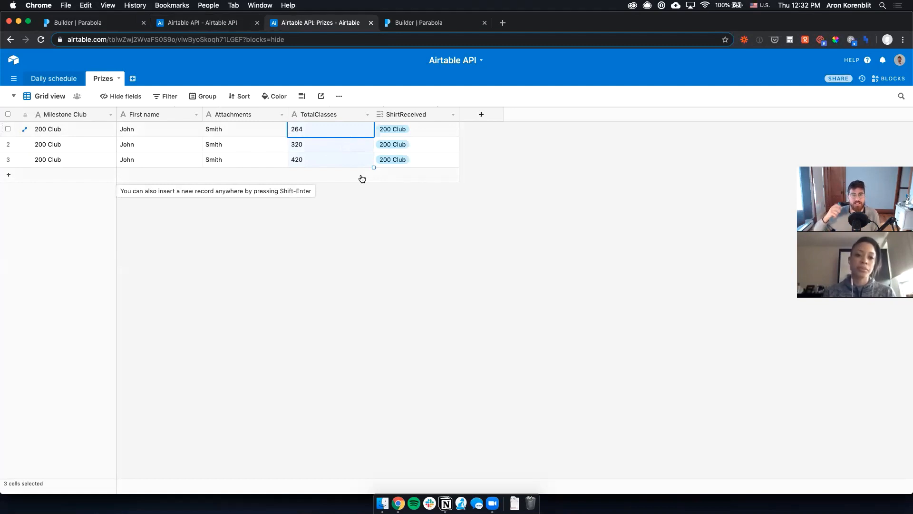
Review the published API Export settings and the Update Prizes records example request, highlighting the opening bracket of the ShirtReceived array
left_click(127, 24)
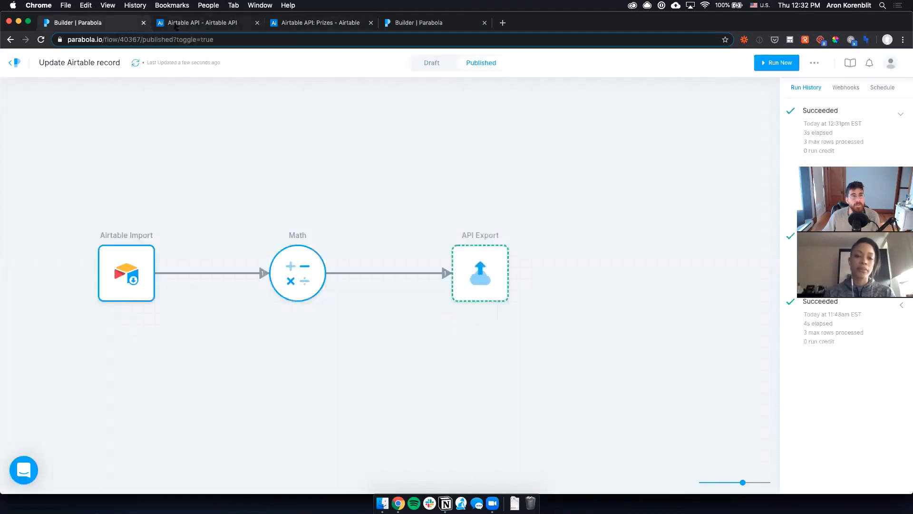
left_click(486, 284)
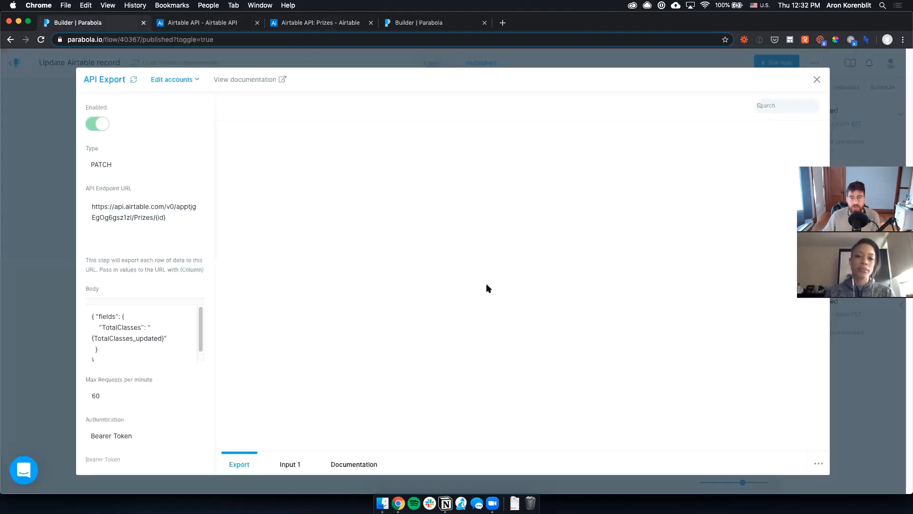
left_click(307, 26)
left_click(233, 27)
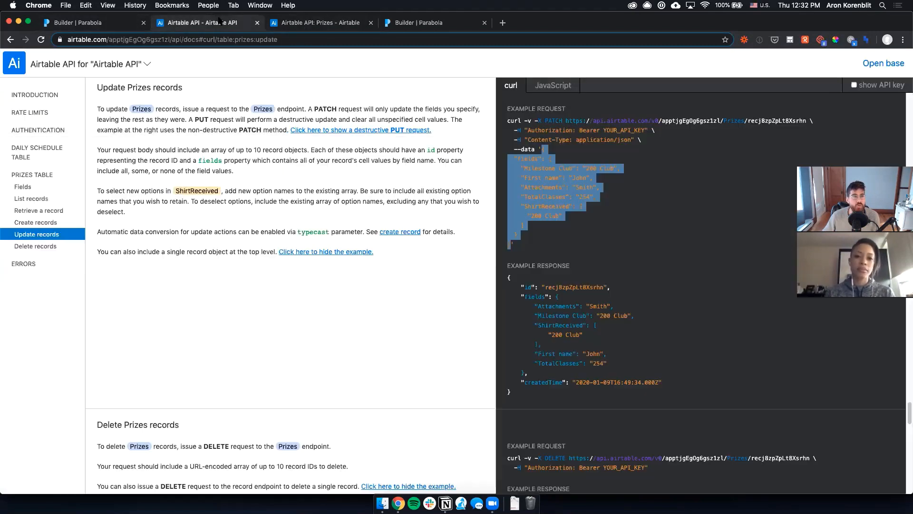
left_click(550, 244)
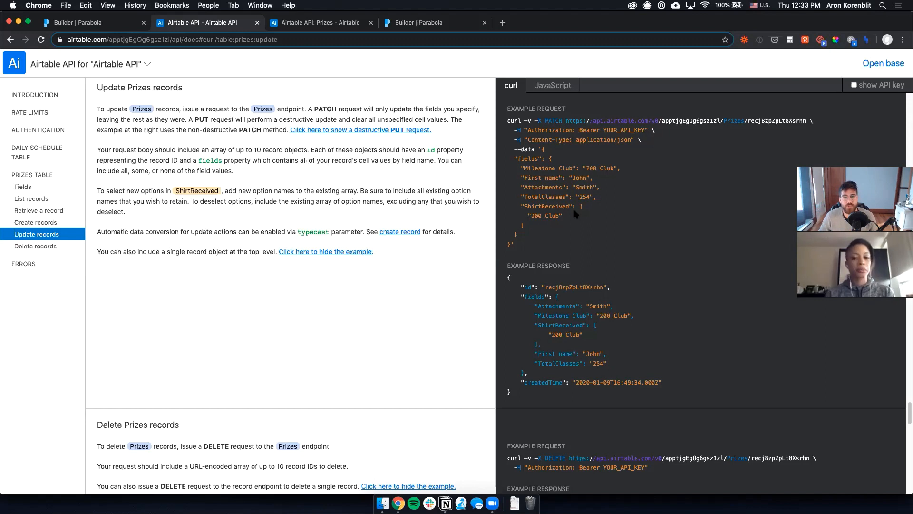
double_click(581, 207)
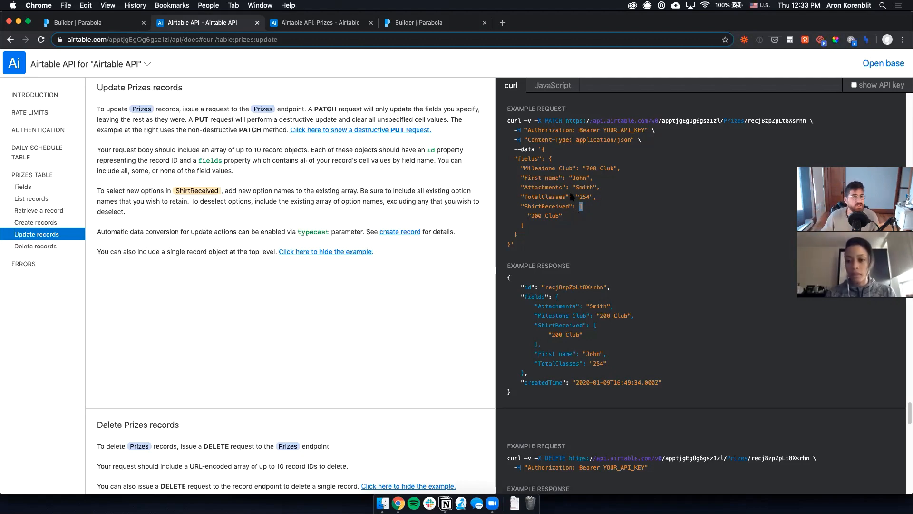
Add a third record to the Daily schedule table by copying all seven cells of the second record
left_click(105, 23)
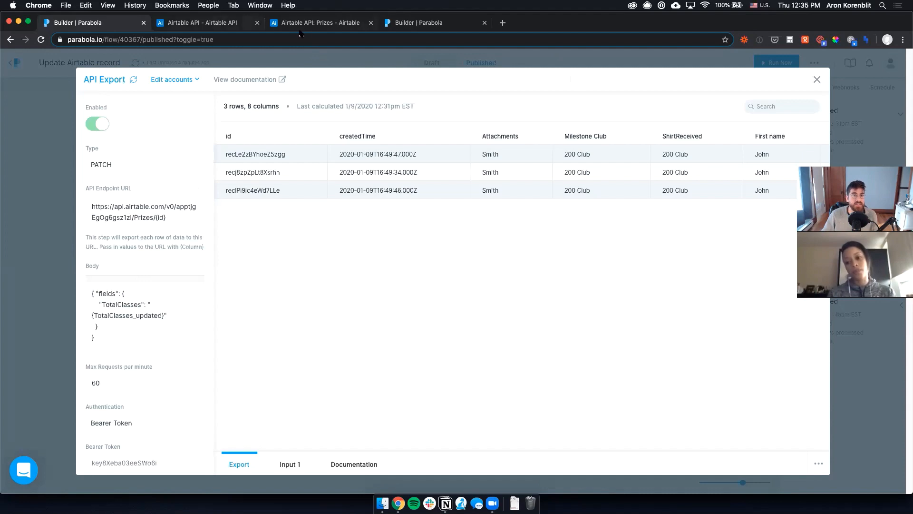
left_click(223, 29)
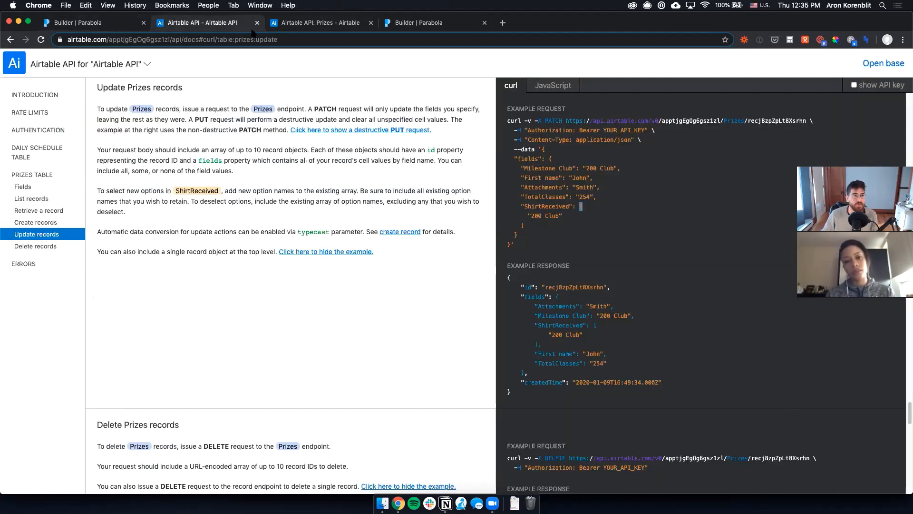
left_click(290, 30)
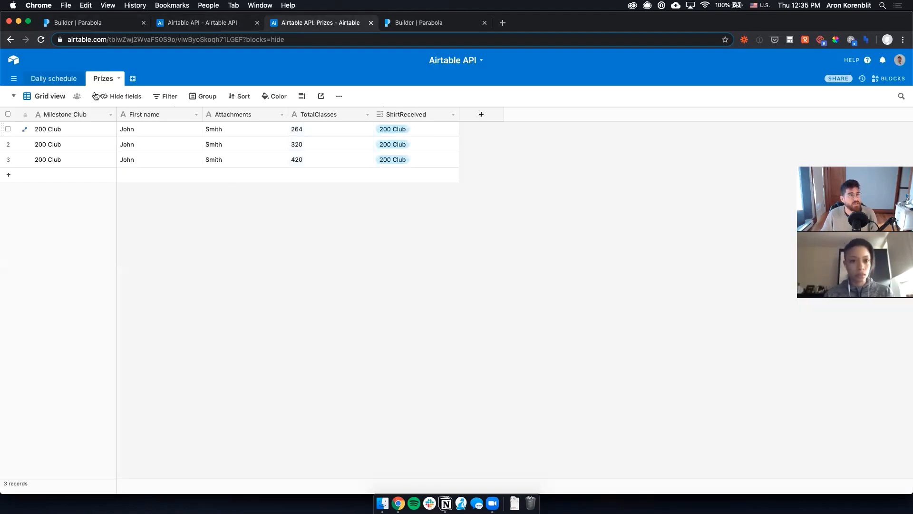
left_click(60, 80)
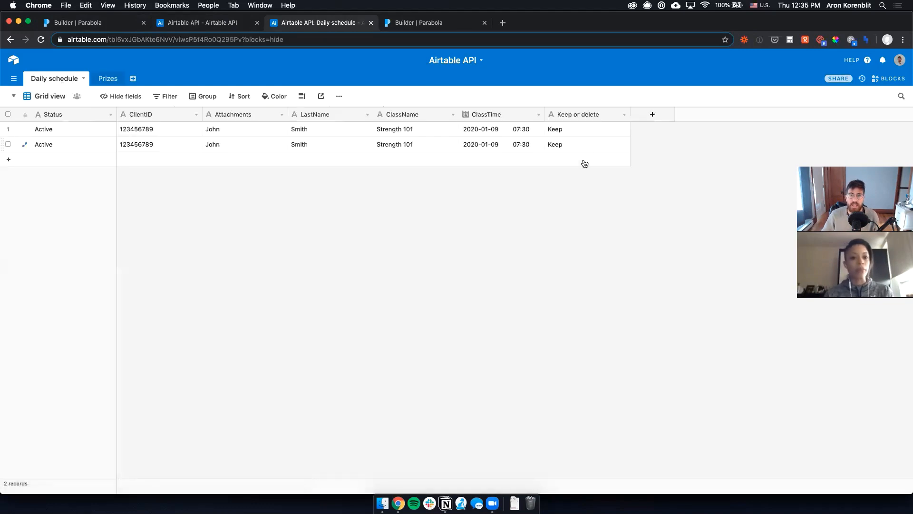
left_click(333, 159)
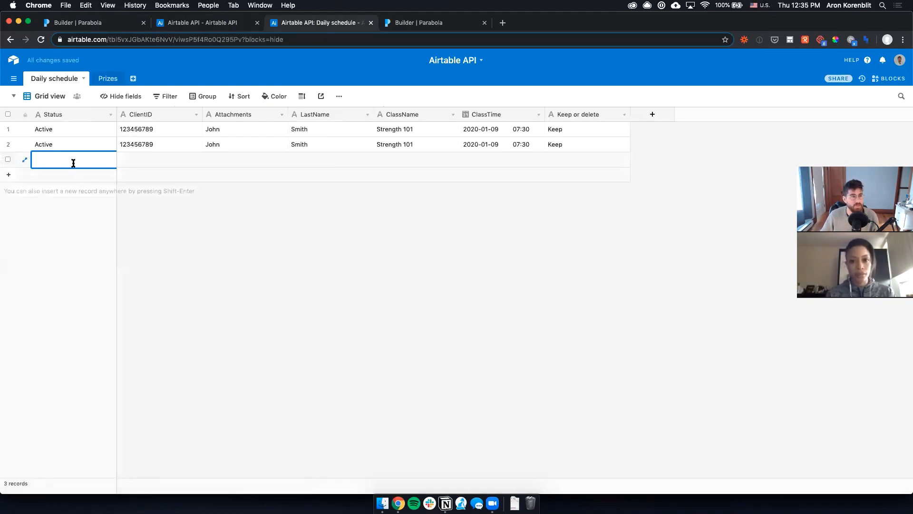
left_click_drag(76, 145, 566, 145)
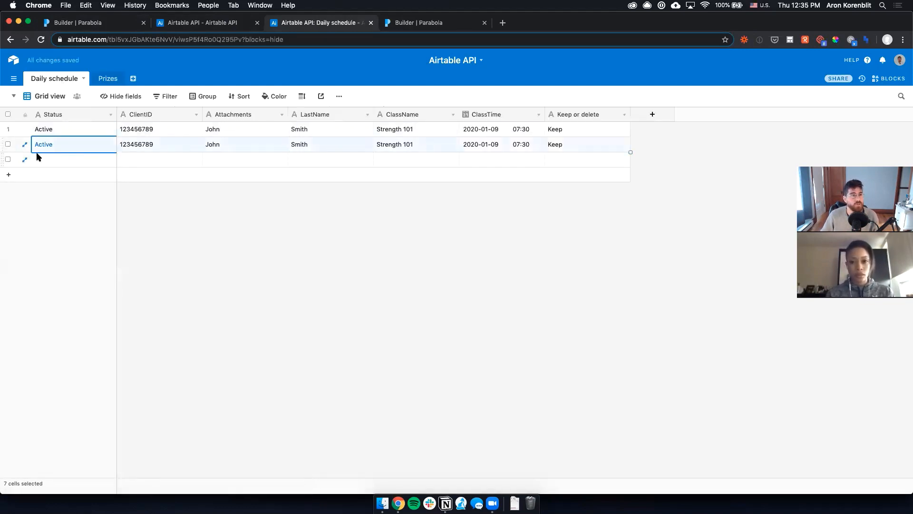
key("super+c")
left_click(62, 162)
key("super+v")
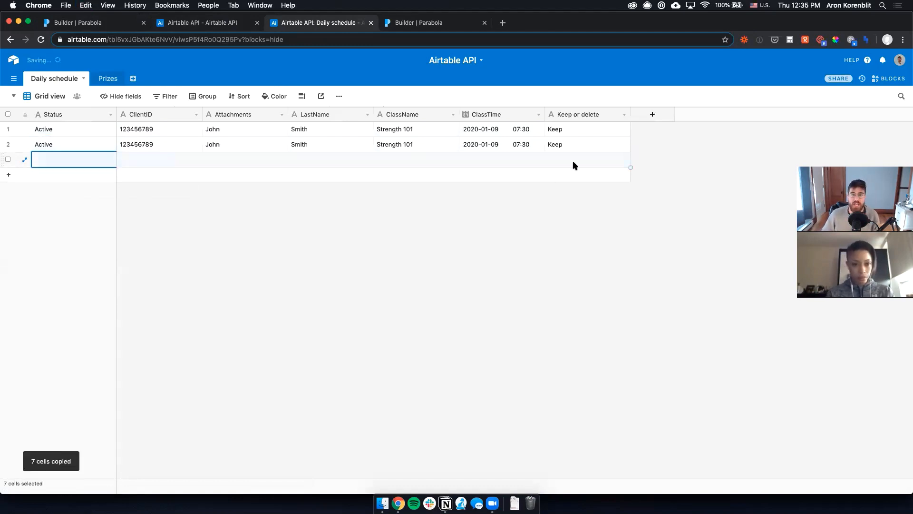
Set the third record's Keep or delete value to Delete
double_click(573, 161)
key("super+a")
type("L")
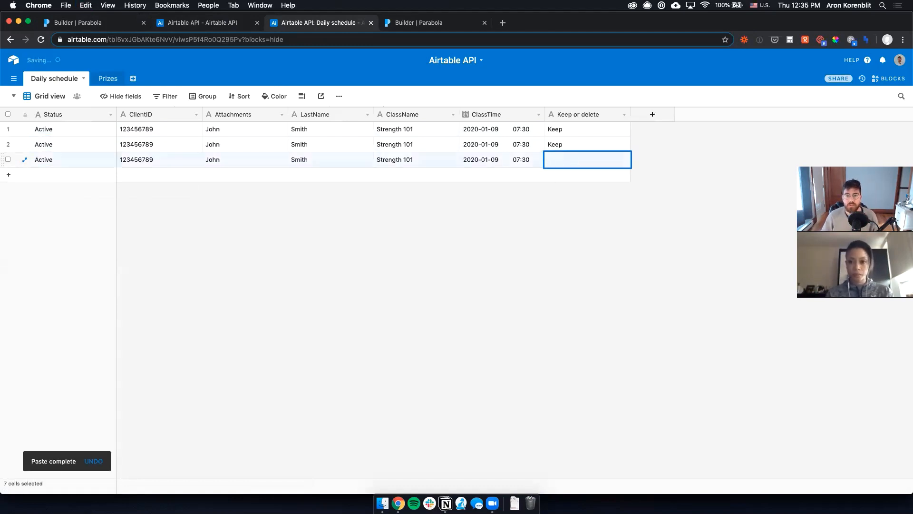
type("Delete")
left_click(564, 230)
Add a fourth Daily schedule record by copying the third record, including its Delete value
left_click(73, 173)
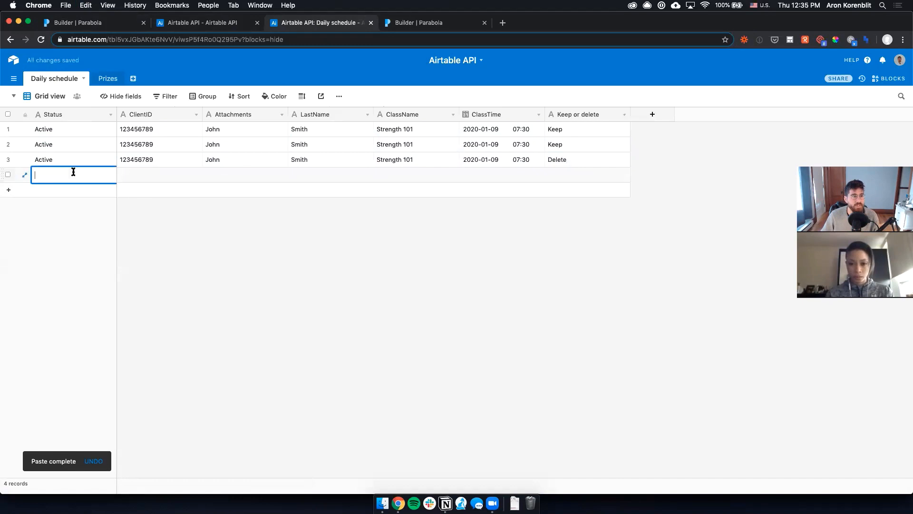
left_click_drag(76, 160, 584, 152)
key("super+c")
left_click(41, 175)
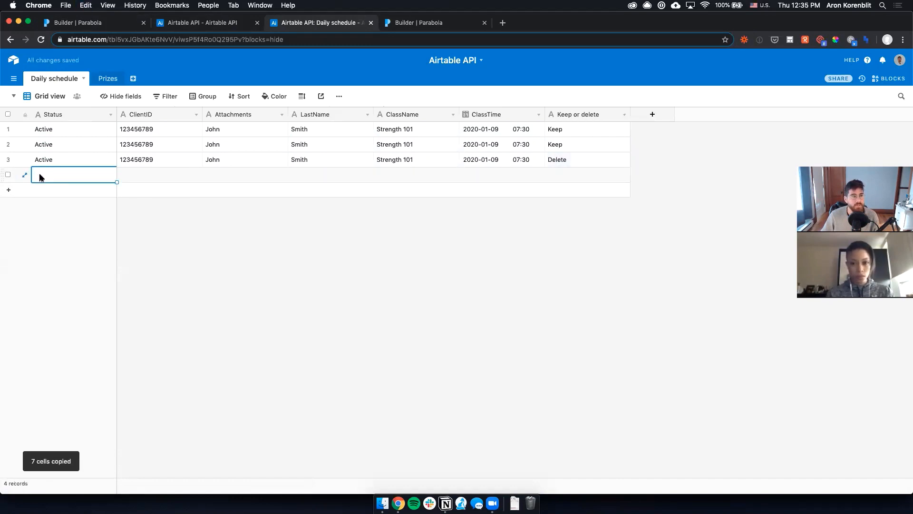
key("super+v")
left_click(551, 172)
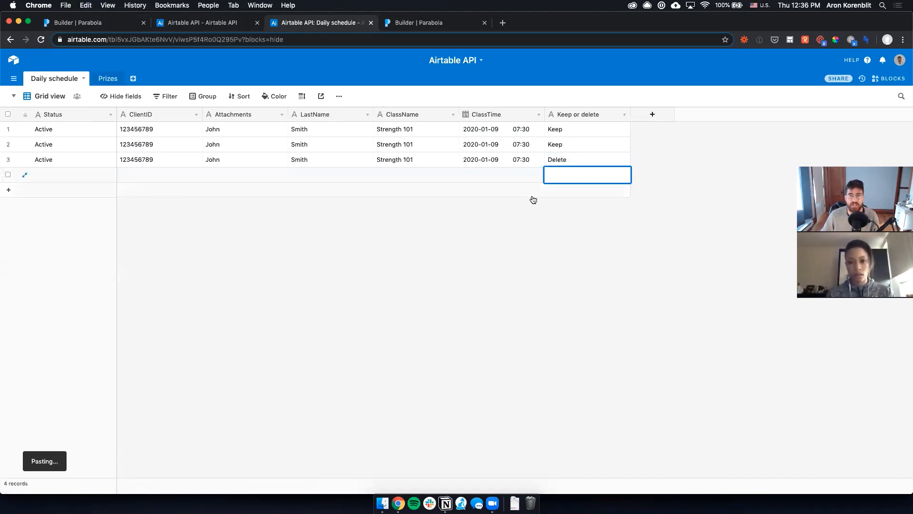
double_click(573, 173)
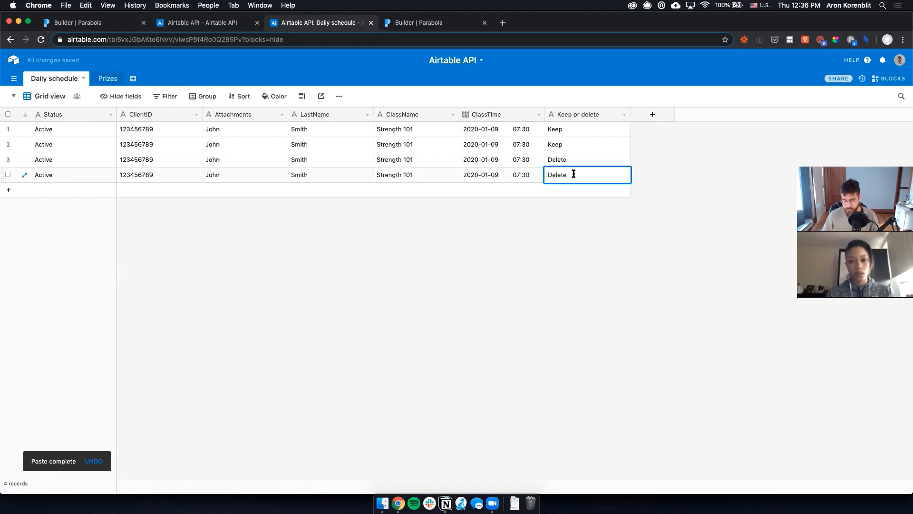
left_click(497, 245)
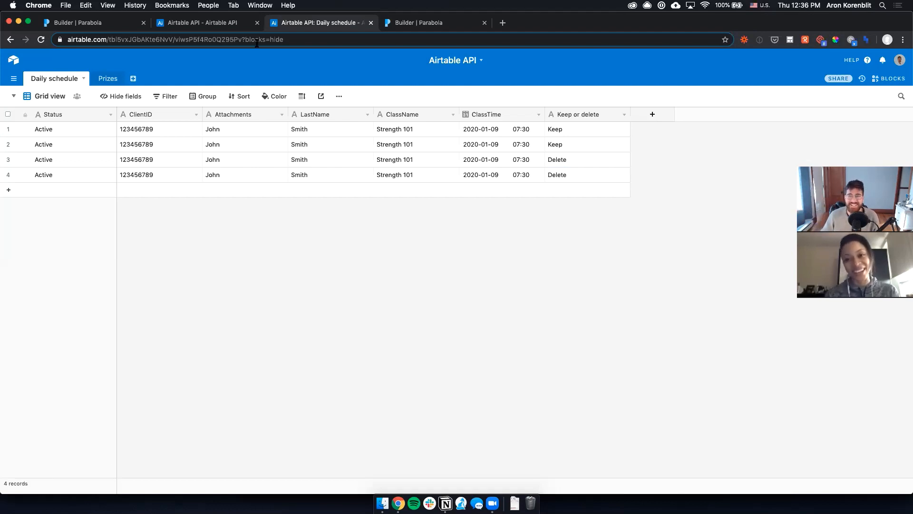
Open the draft of the Delete Airtable records flow in Parabola and examine the Row Filter rule on Keep or delete
left_click(407, 29)
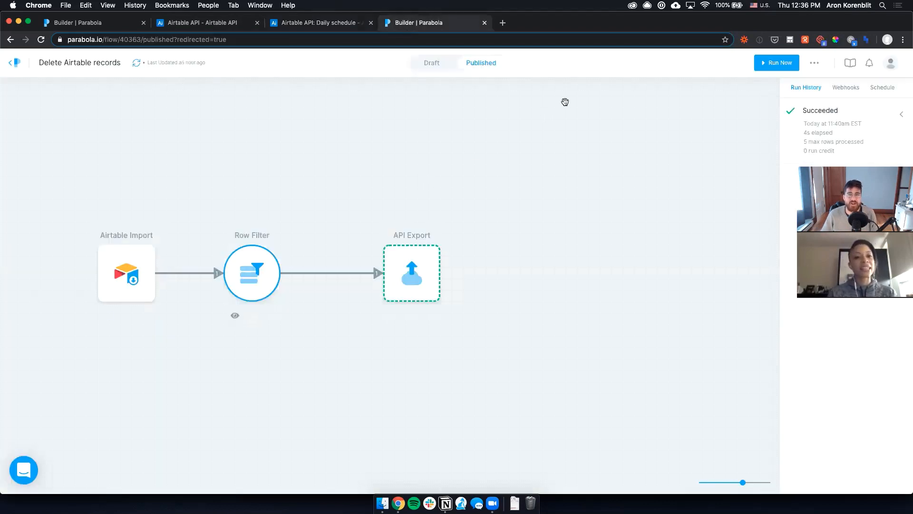
left_click(443, 65)
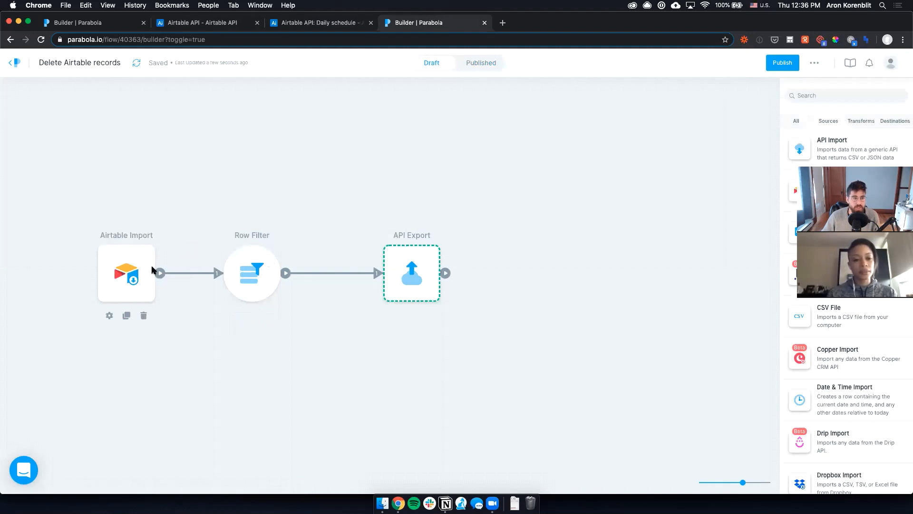
double_click(253, 266)
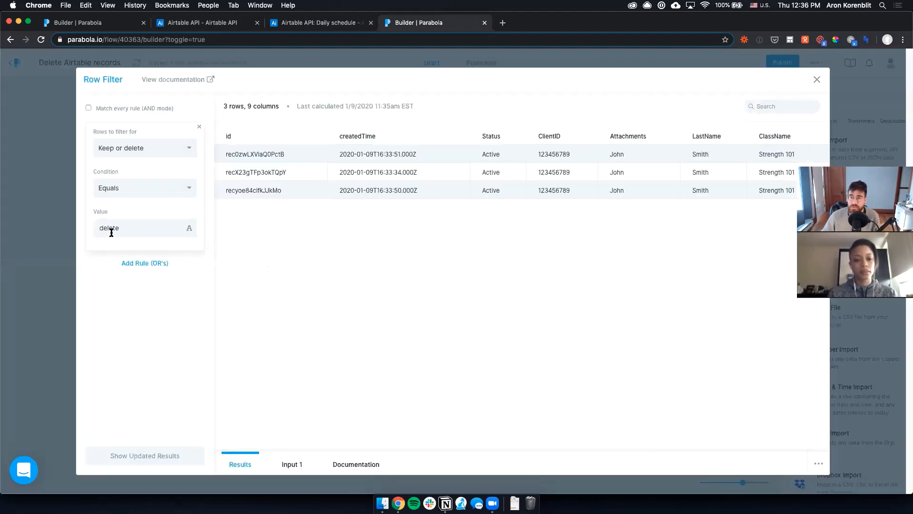
Close the Row Filter settings and refresh the Delete Airtable records flow's data
left_click(141, 62)
left_click(140, 63)
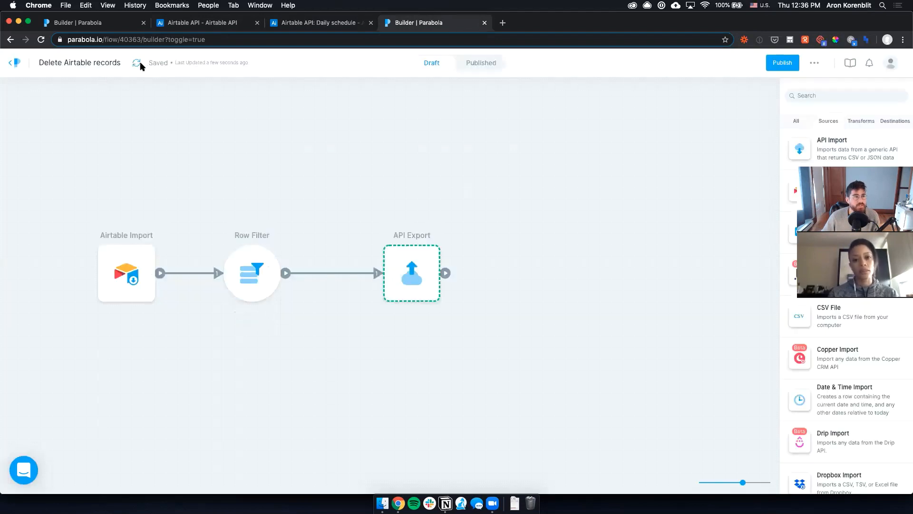
left_click(139, 63)
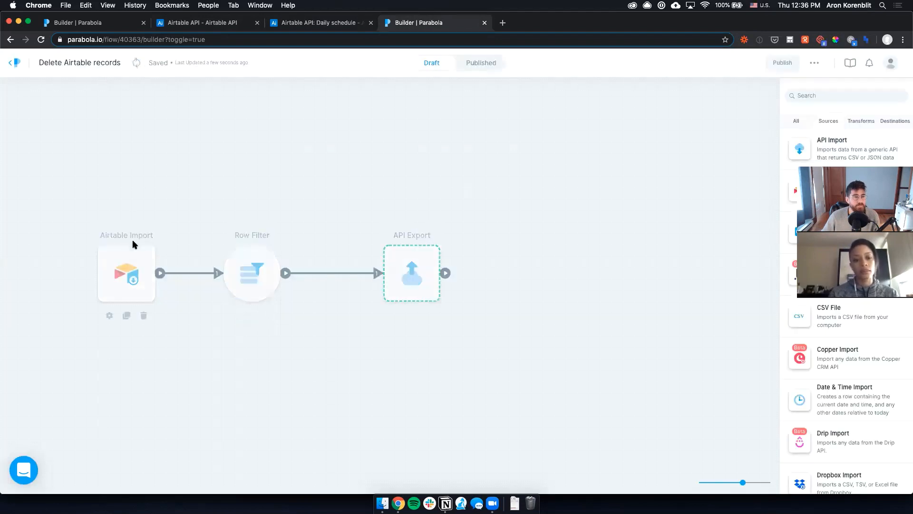
Inspect the refreshed Airtable Import and the Row Filter's results for rows marked Delete
left_click(135, 269)
left_click(72, 284)
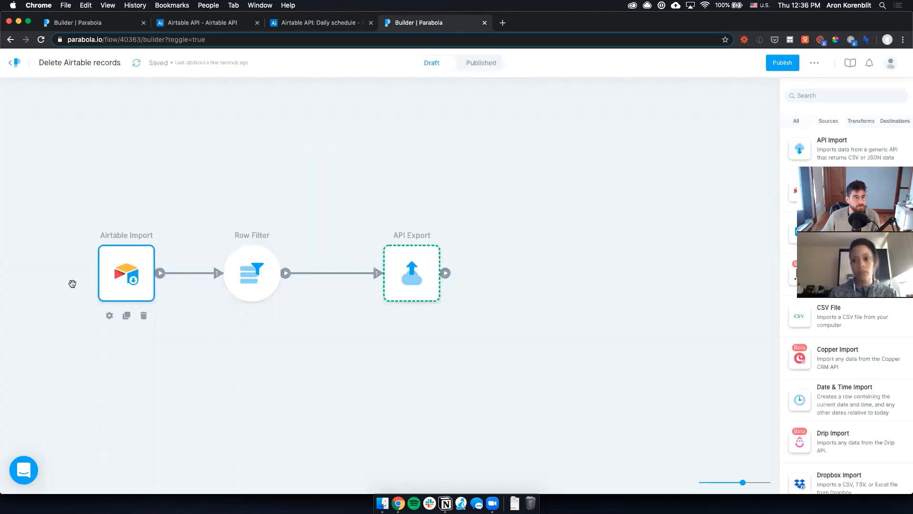
left_click(252, 273)
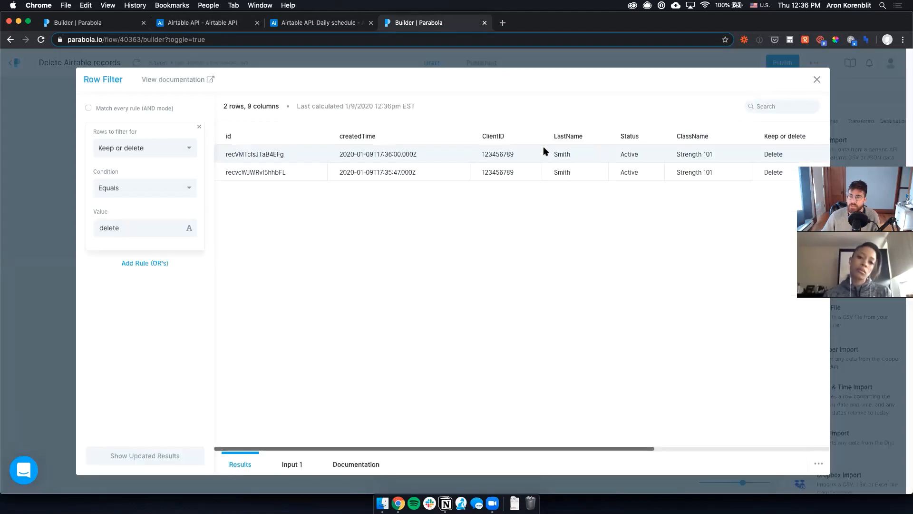
left_click(30, 288)
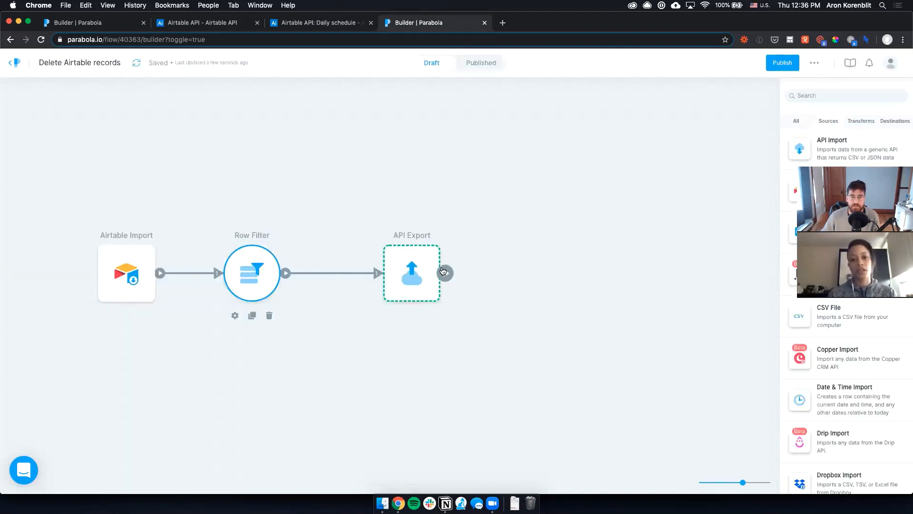
Examine the DELETE API Export's endpoint URL and open the Delete records documentation for the Daily schedule table
left_click(415, 267)
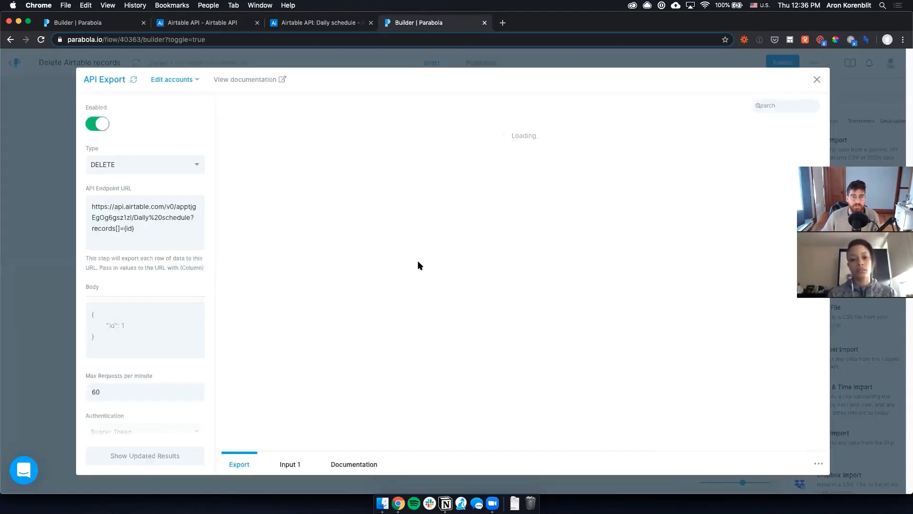
left_click(304, 24)
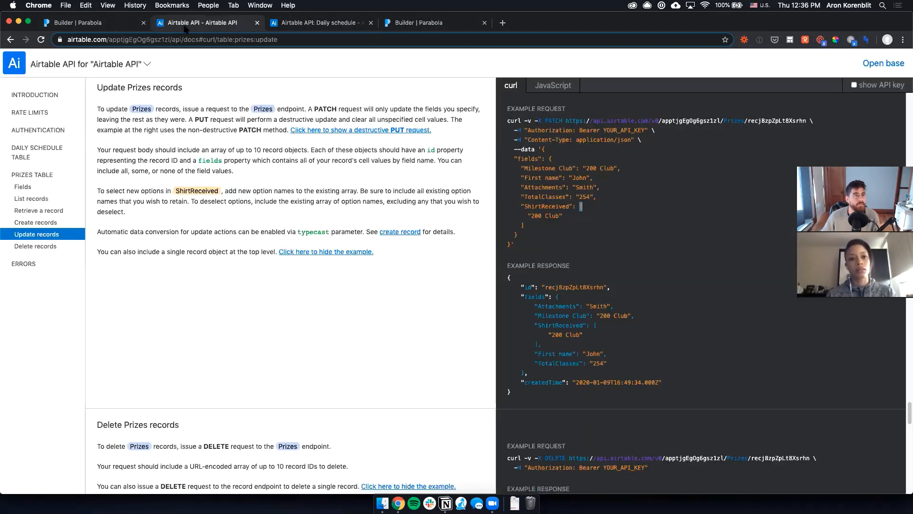
left_click(195, 23)
left_click(52, 149)
left_click(41, 229)
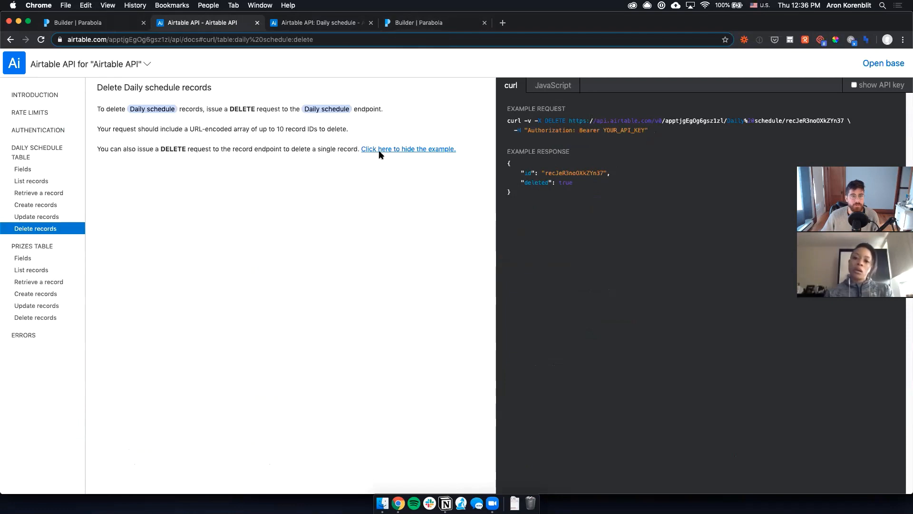
Examine the DELETE method and base URL in the example request, and close the Update Airtable record flow's browser tab
double_click(546, 120)
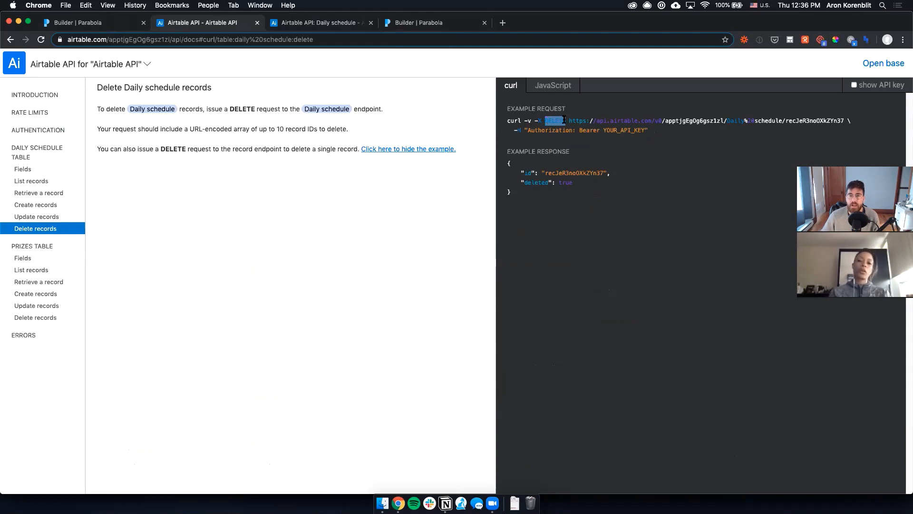
left_click_drag(570, 119, 782, 119)
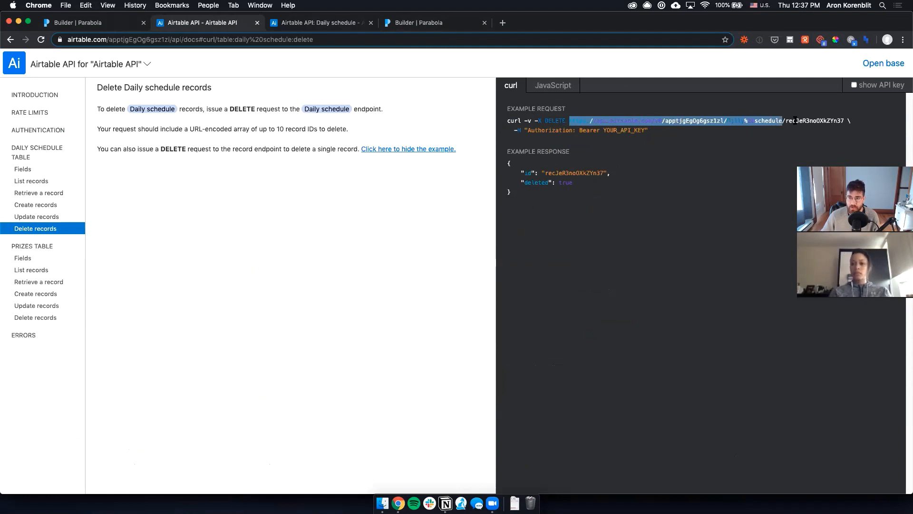
left_click(84, 25)
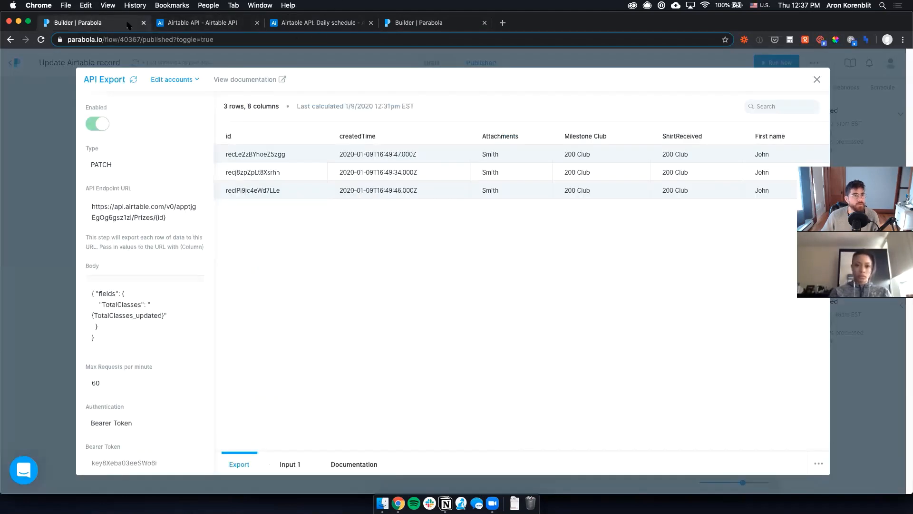
key("super+w")
left_click_drag(331, 22, 221, 25)
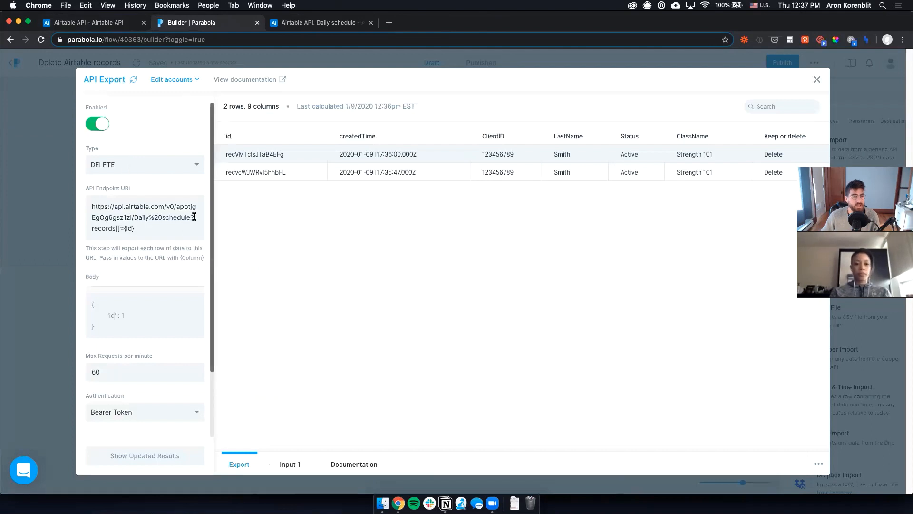
Compare the base URL part of the DELETE API Export's endpoint, up to Daily%20schedule, with the documentation example
left_click_drag(194, 216, 136, 211)
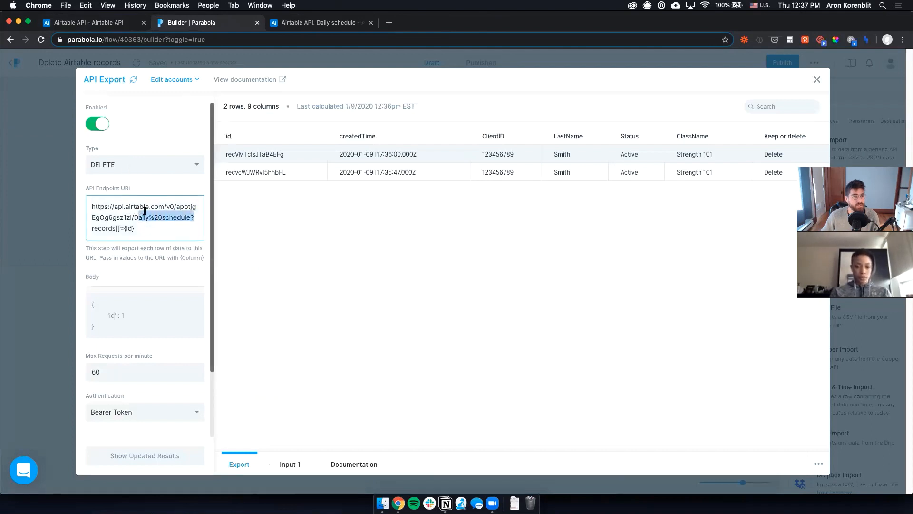
left_click(149, 216)
left_click_drag(190, 218, 80, 205)
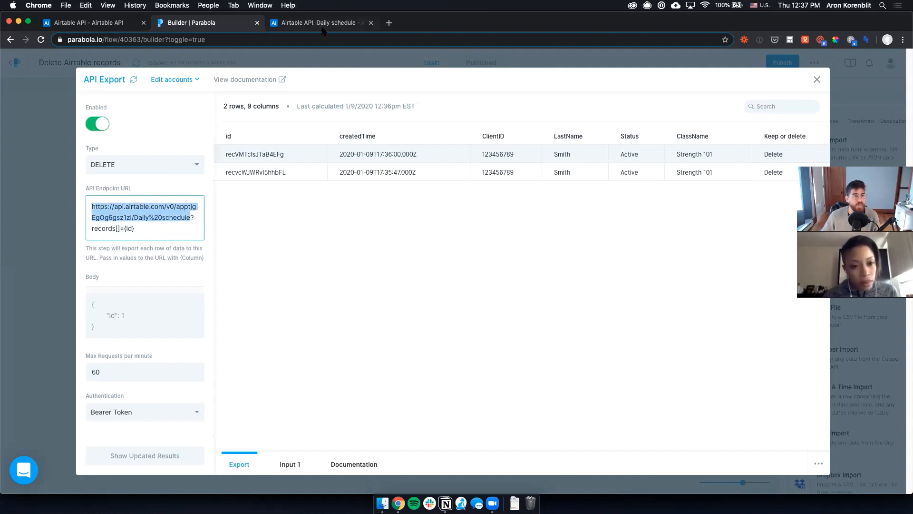
scroll(165, 311, "down", 2)
scroll(169, 300, "up", 3)
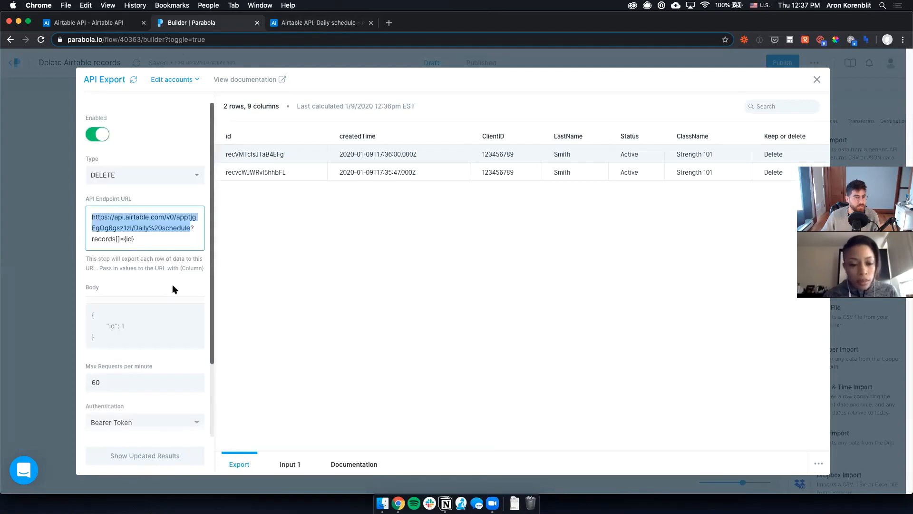
Examine the record ID in the single-record DELETE example, and switch the documentation back to the multi-record example
left_click(299, 23)
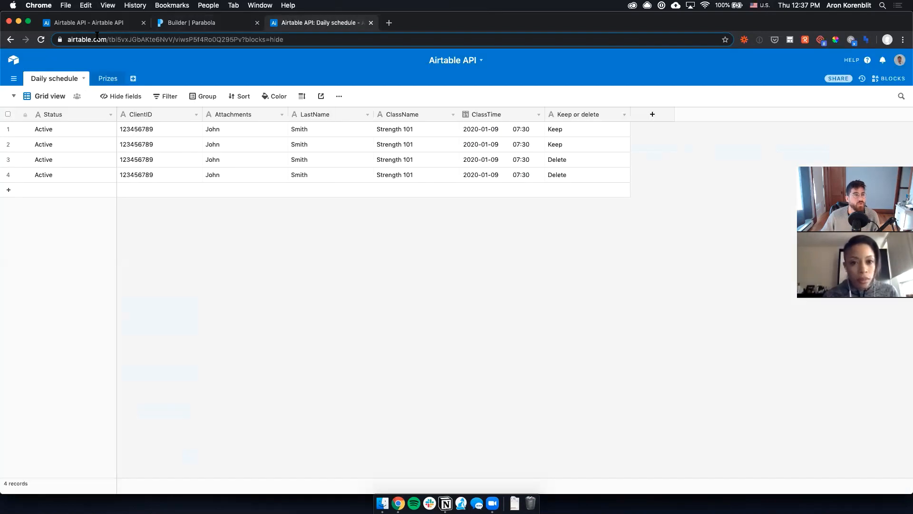
left_click(96, 23)
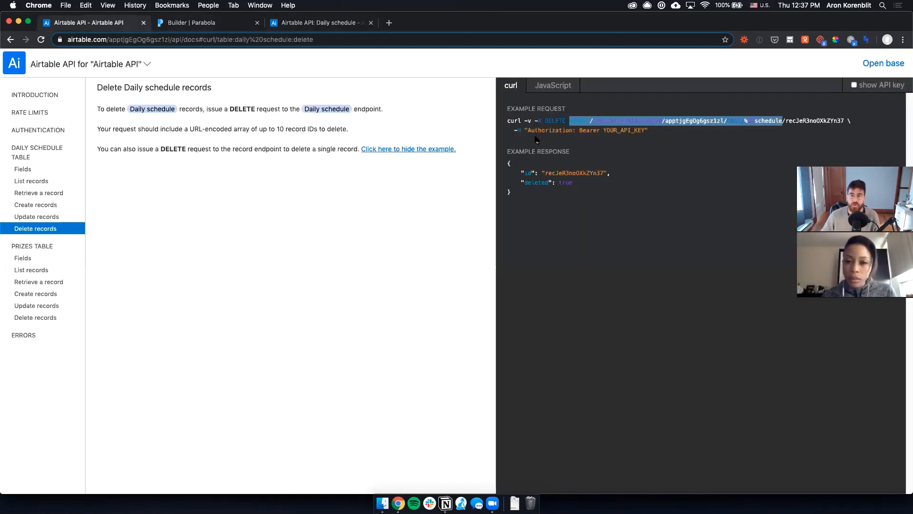
double_click(798, 121)
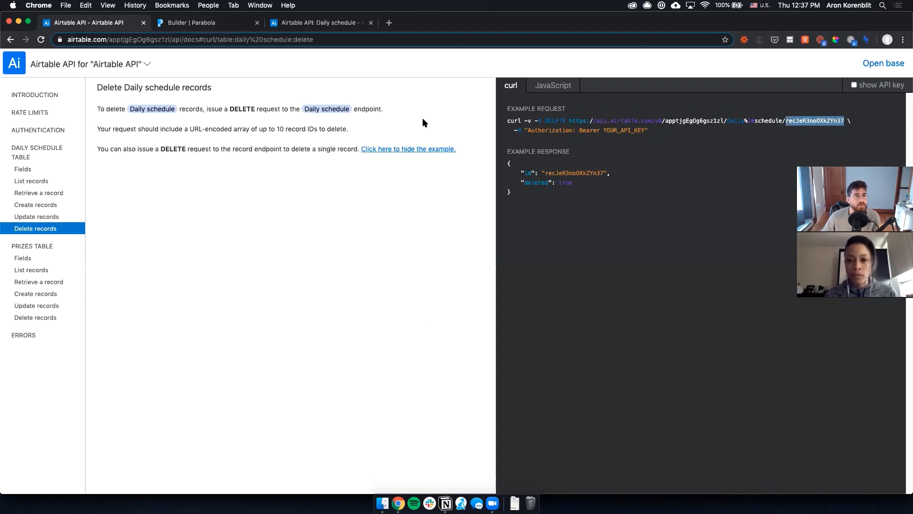
left_click(376, 150)
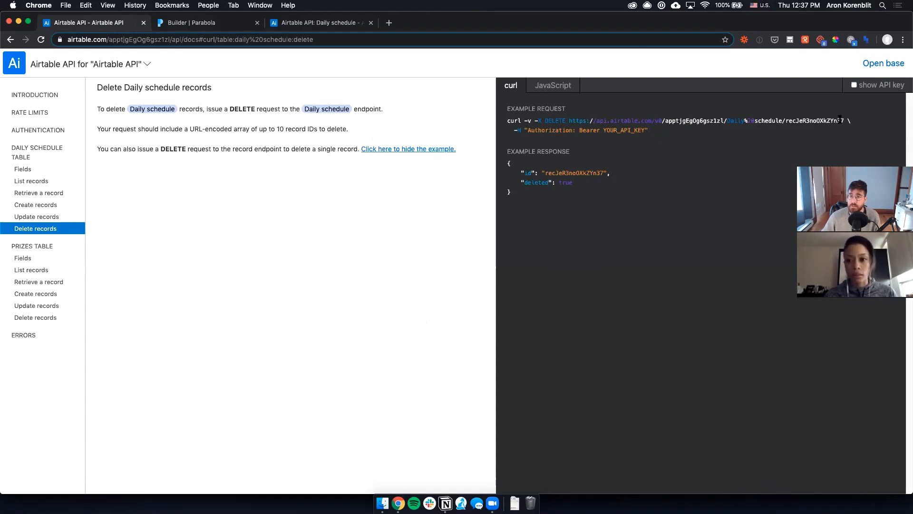
left_click_drag(847, 120, 787, 120)
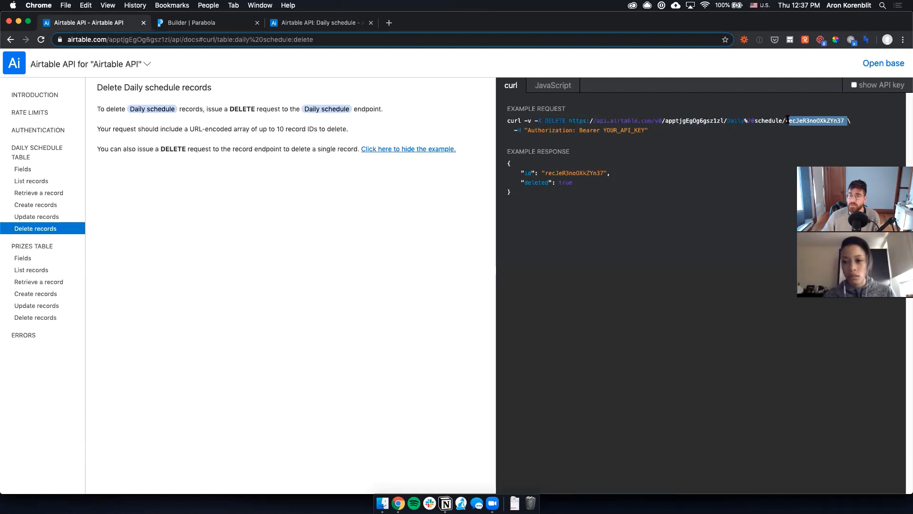
left_click(392, 149)
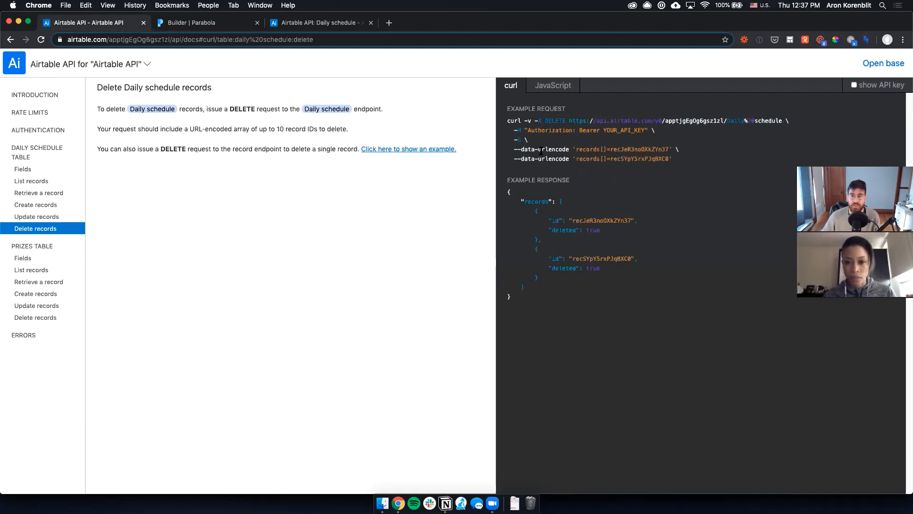
In Parabola, replace the records query at the end of the API Export's endpoint URL with /{id}
left_click(200, 23)
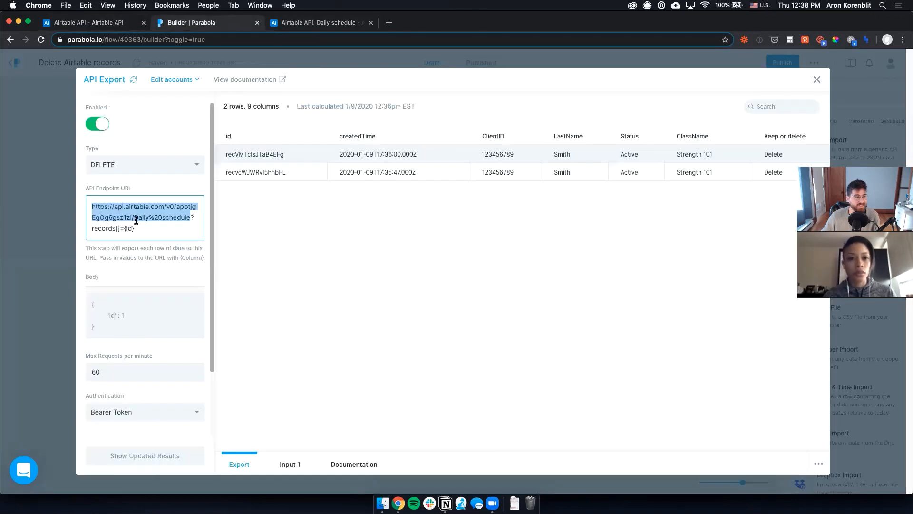
left_click_drag(189, 229, 191, 219)
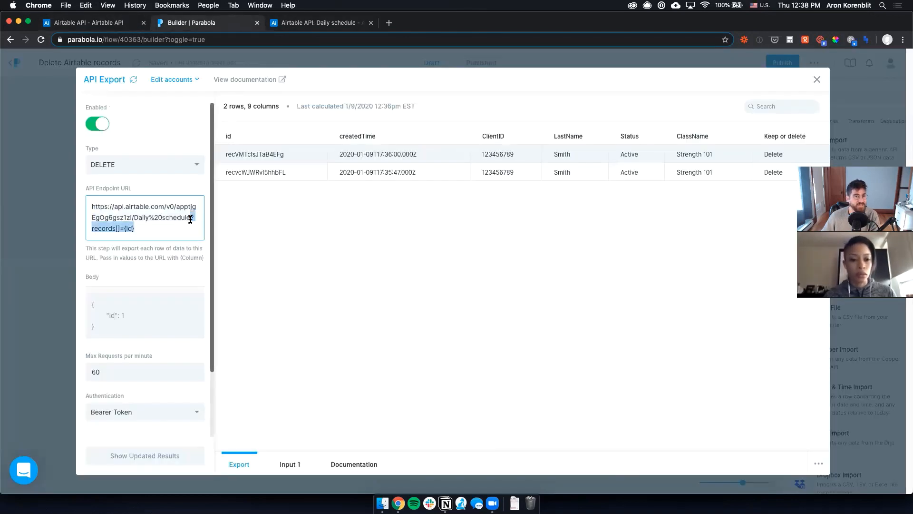
type("/")
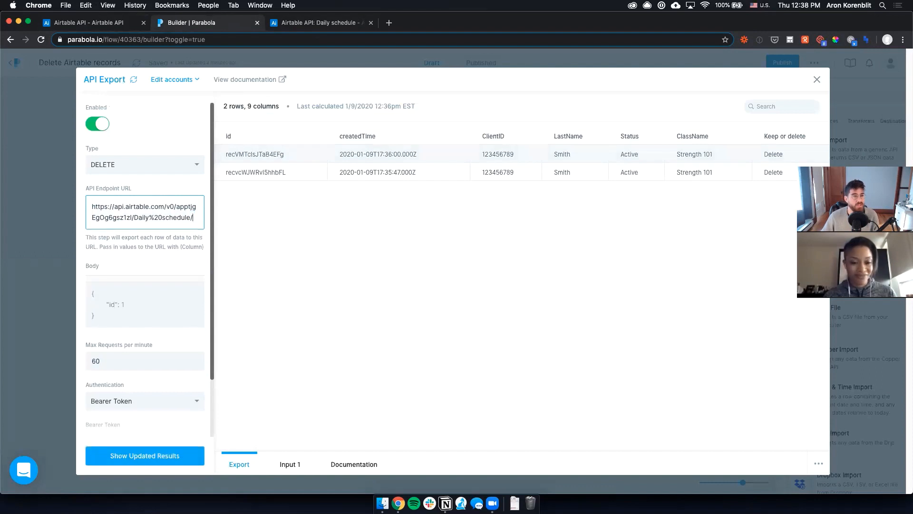
type("{i")
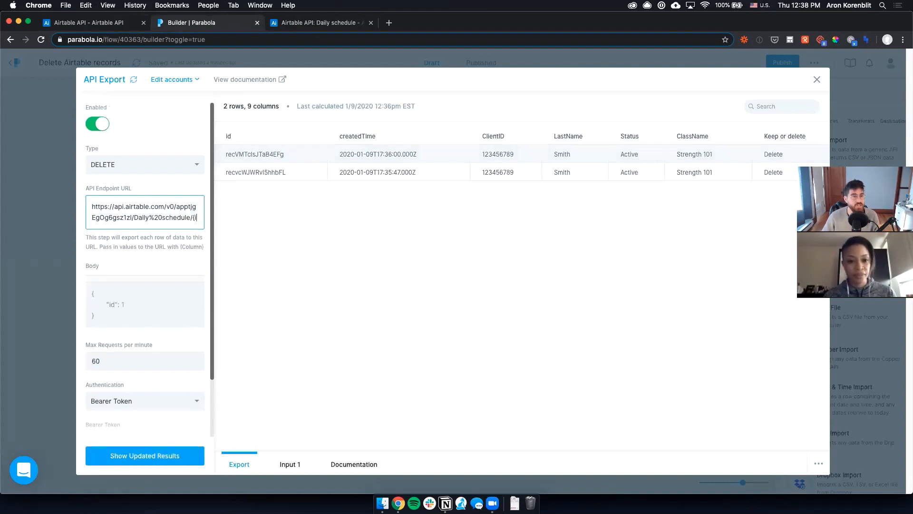
type("d}")
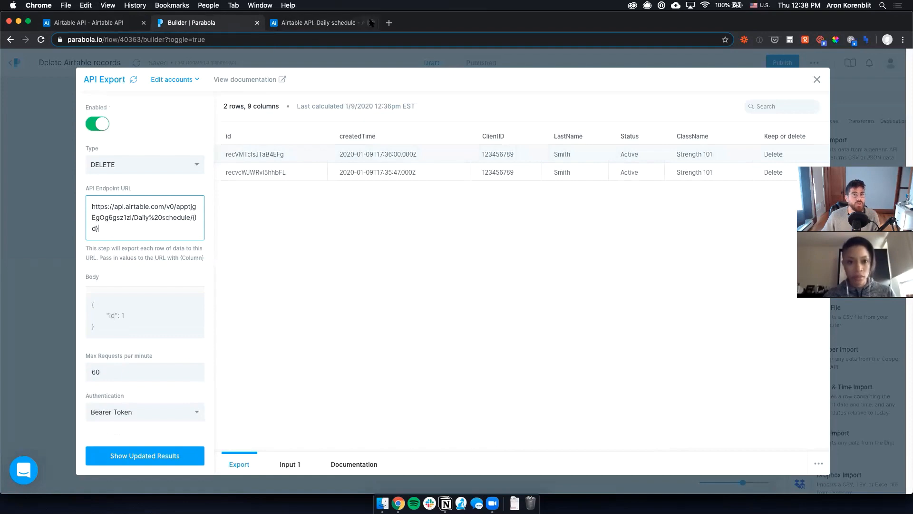
Show the single-record DELETE example in the Airtable documentation and check how the record ID ends the URL
left_click(347, 25)
left_click(80, 26)
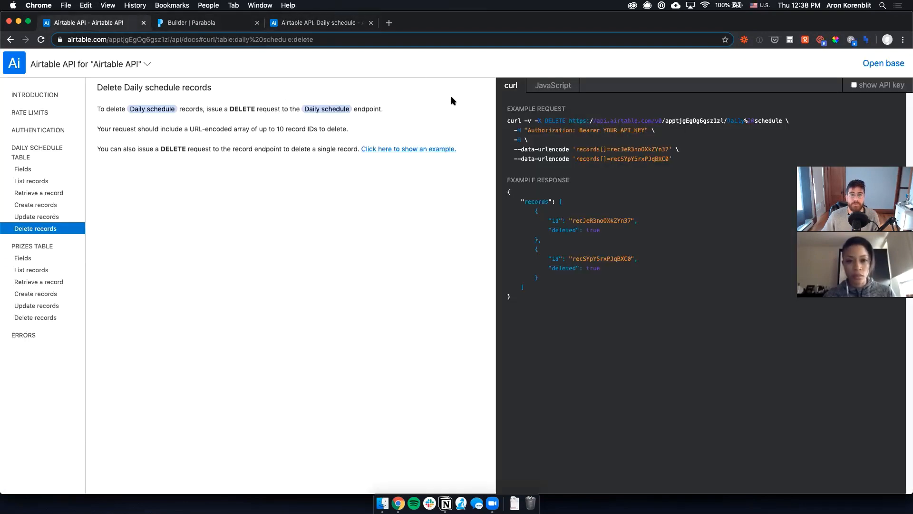
left_click(417, 149)
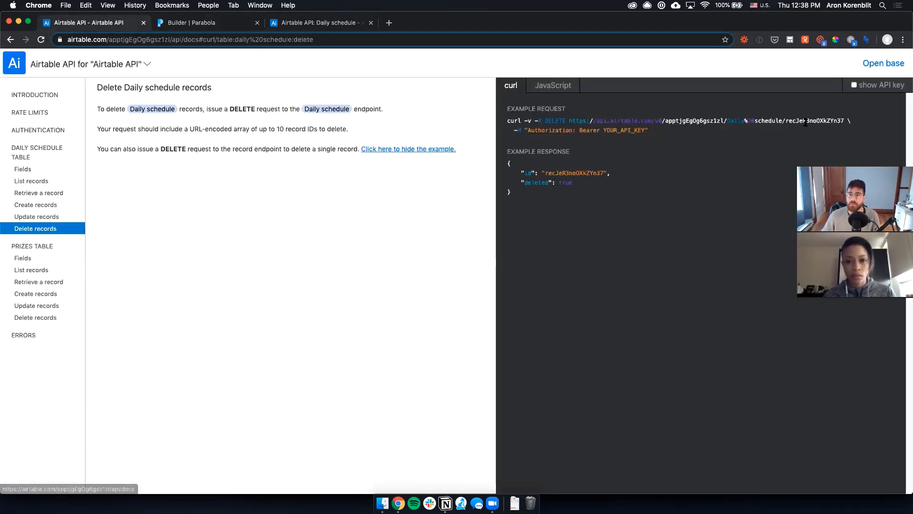
left_click_drag(845, 121, 788, 121)
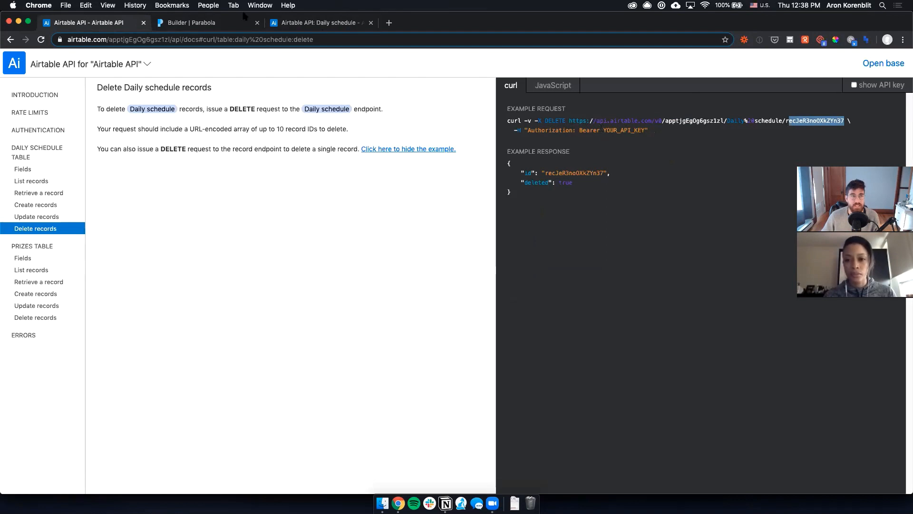
Return to the Parabola API Export and expand its advanced settings to examine the Encode URLs option
left_click(223, 23)
scroll(153, 285, "down", 3)
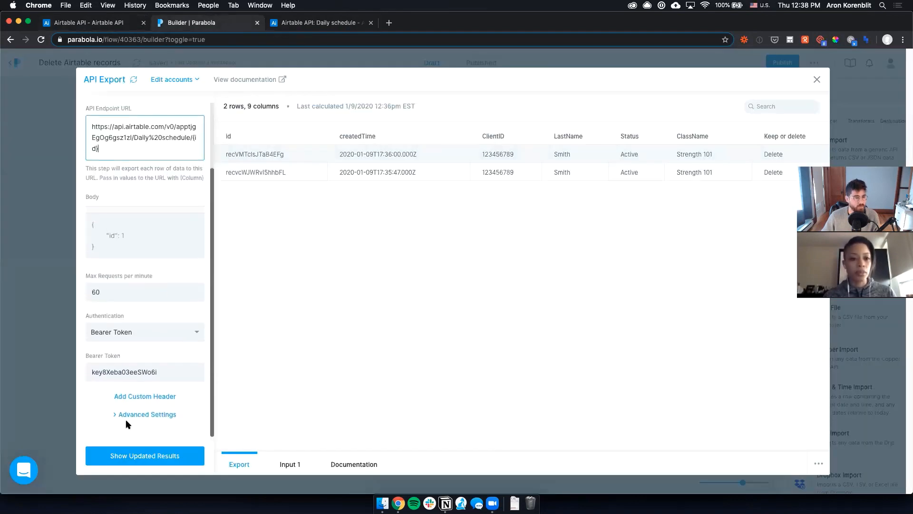
left_click(124, 416)
scroll(109, 427, "down", 1)
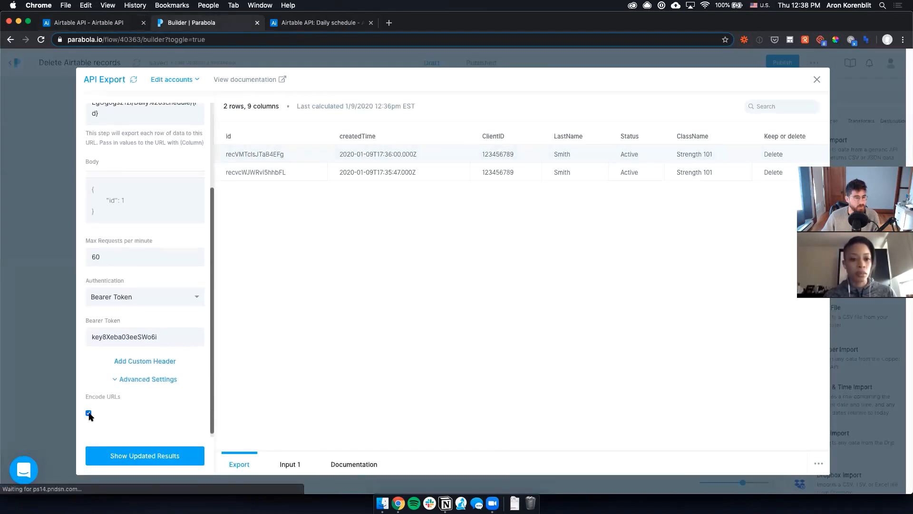
Review the edited endpoint URL and update the API Export's results
scroll(143, 286, "up", 4)
left_click(180, 228)
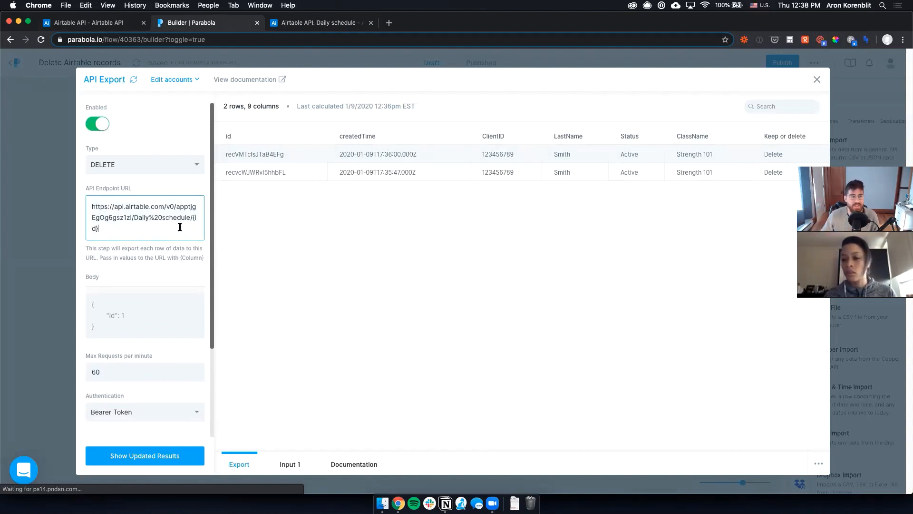
scroll(163, 340, "down", 1)
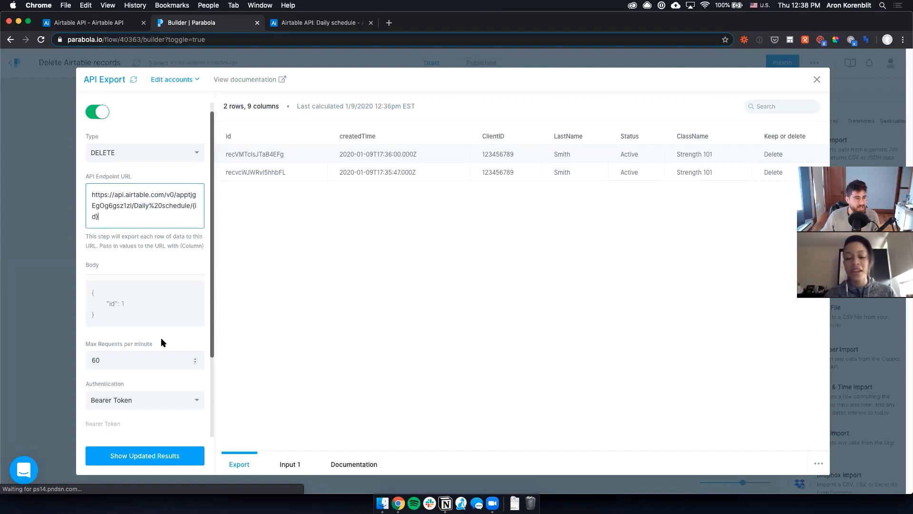
scroll(162, 328, "up", 1)
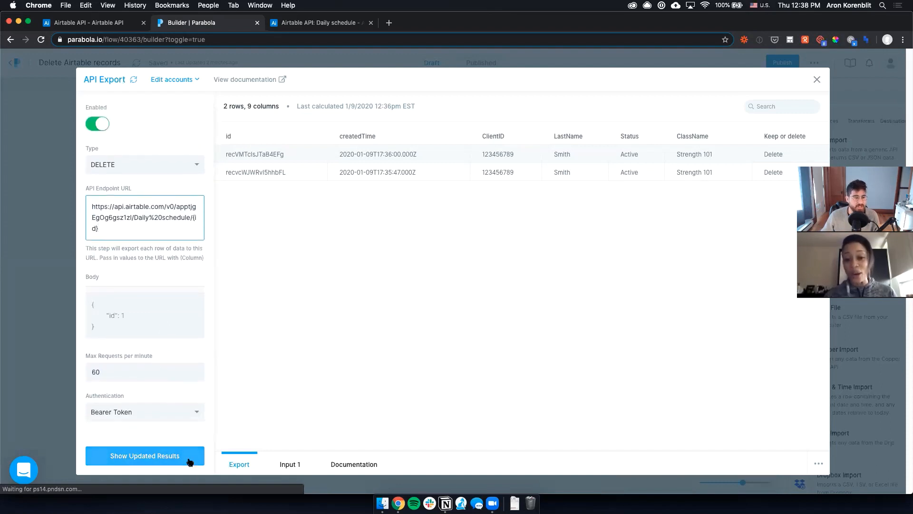
left_click(189, 461)
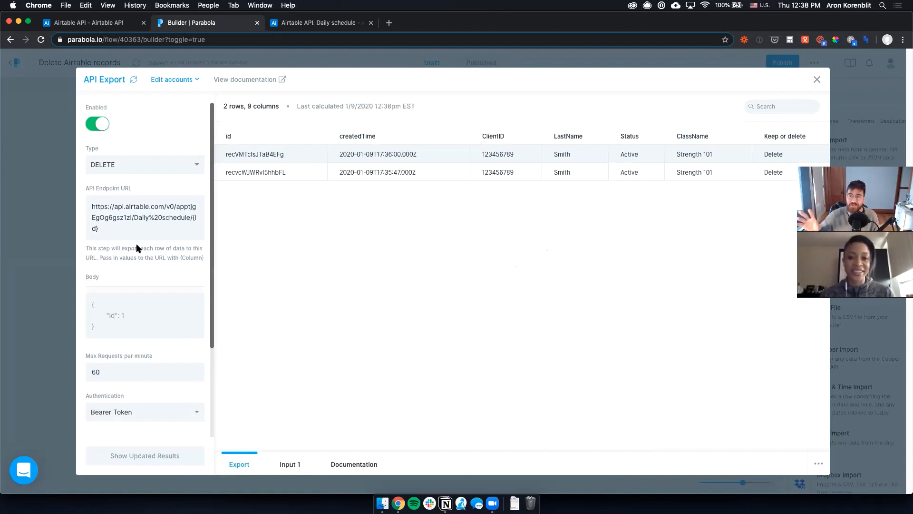
left_click(160, 232)
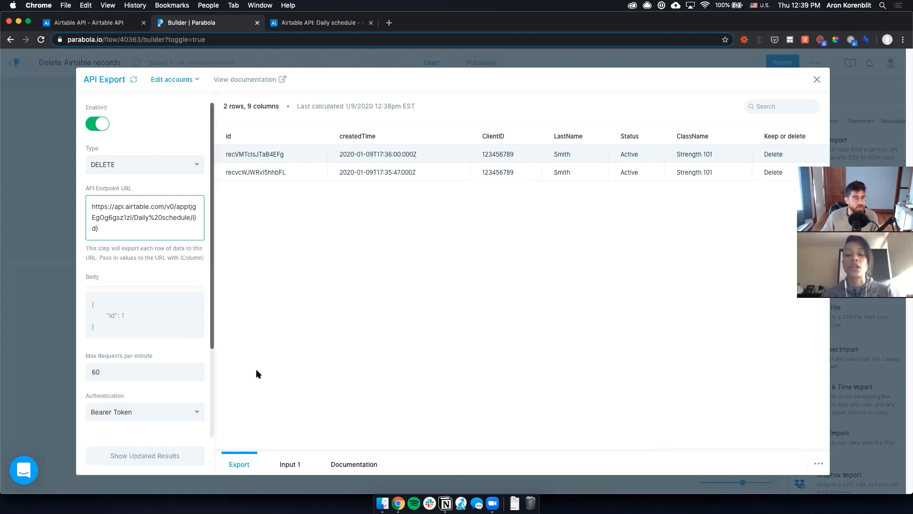
scroll(184, 395, "down", 2)
scroll(184, 393, "up", 2)
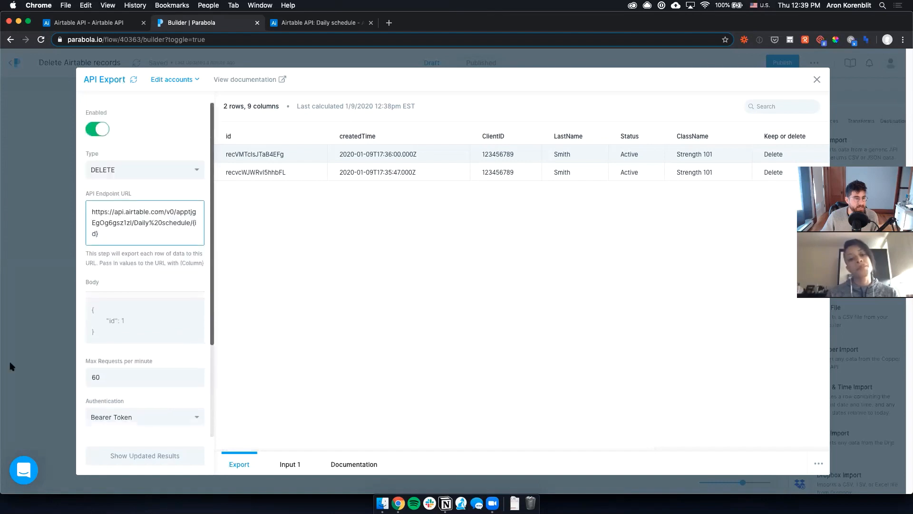
Close the API Export settings, then publish and run the Delete Airtable records flow
left_click(51, 308)
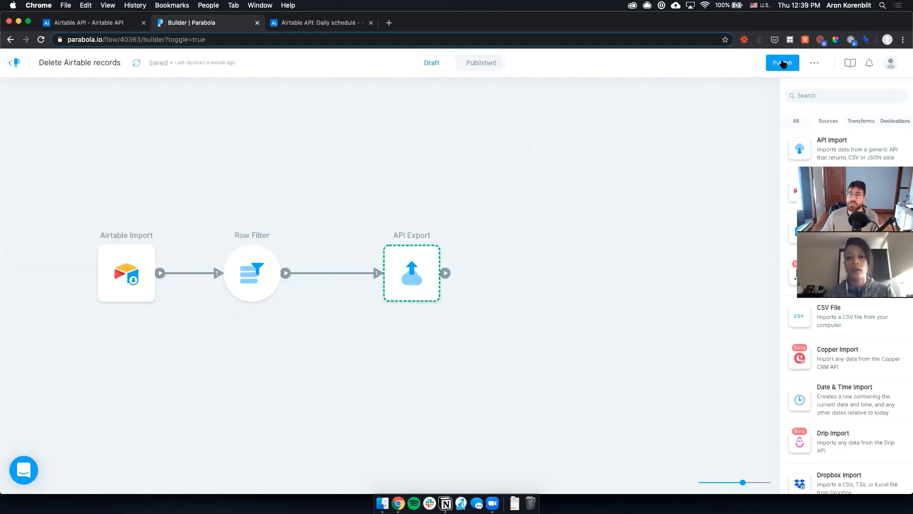
left_click(783, 64)
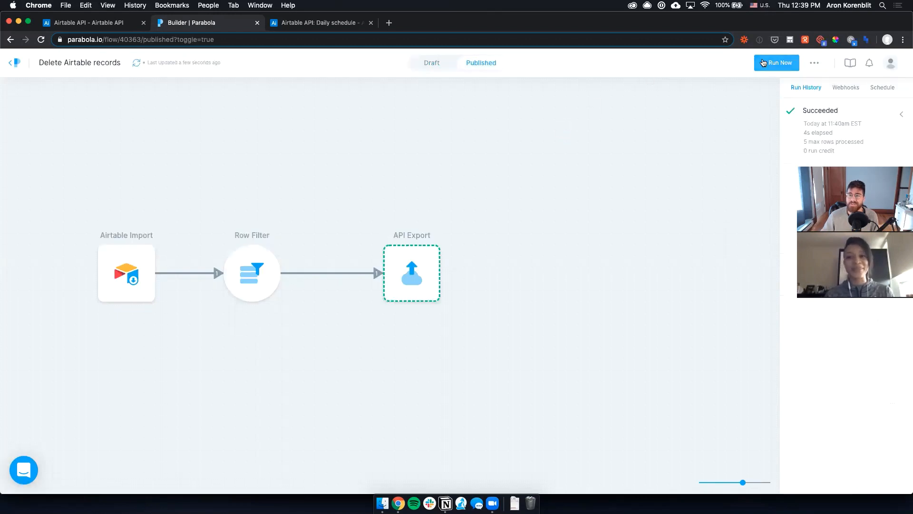
left_click(763, 62)
left_click(462, 235)
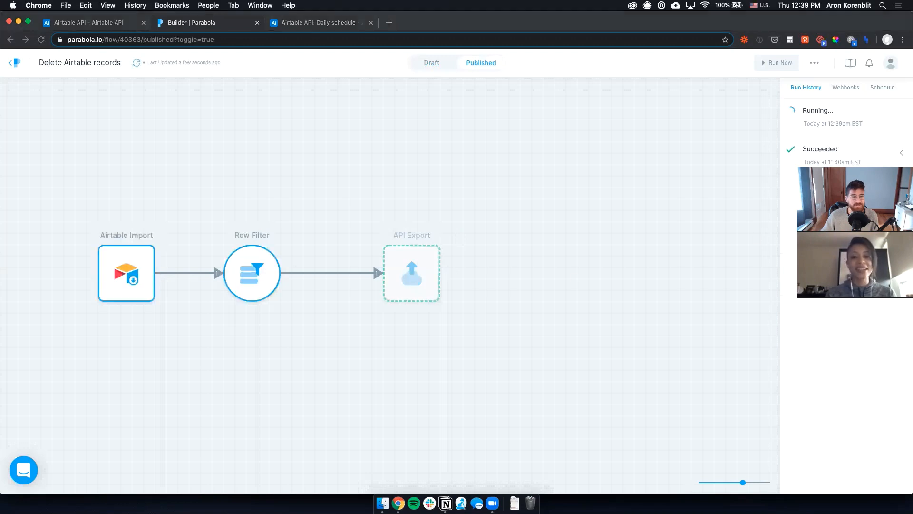
left_click_drag(852, 159, 729, 244)
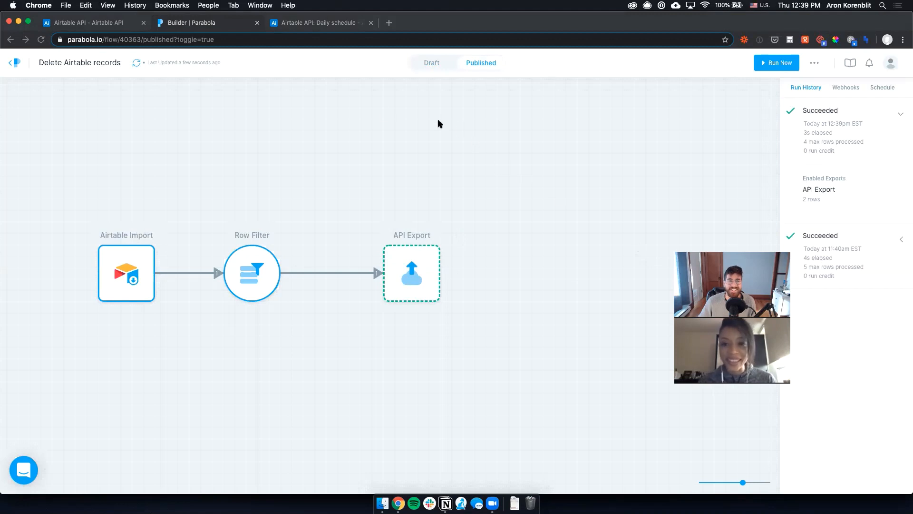
Check the Daily schedule table in the Airtable base for the removal of the records marked Delete
left_click(83, 22)
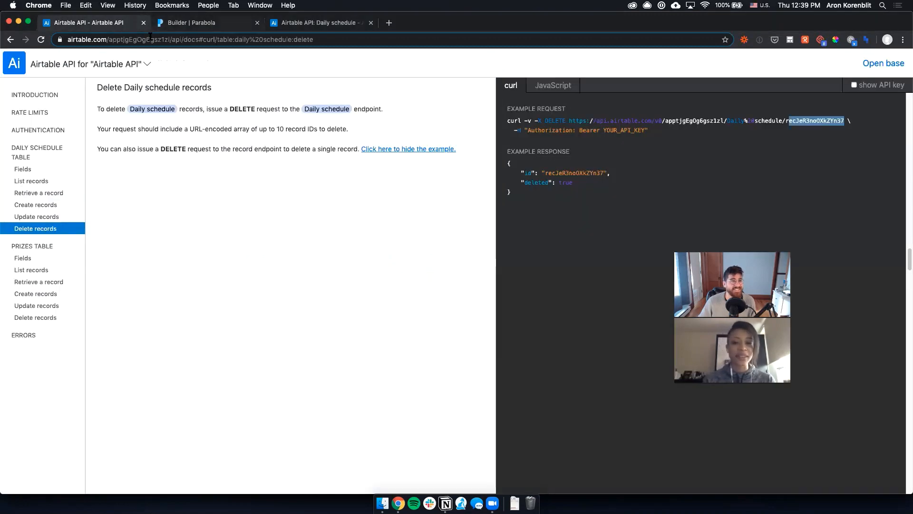
left_click(305, 23)
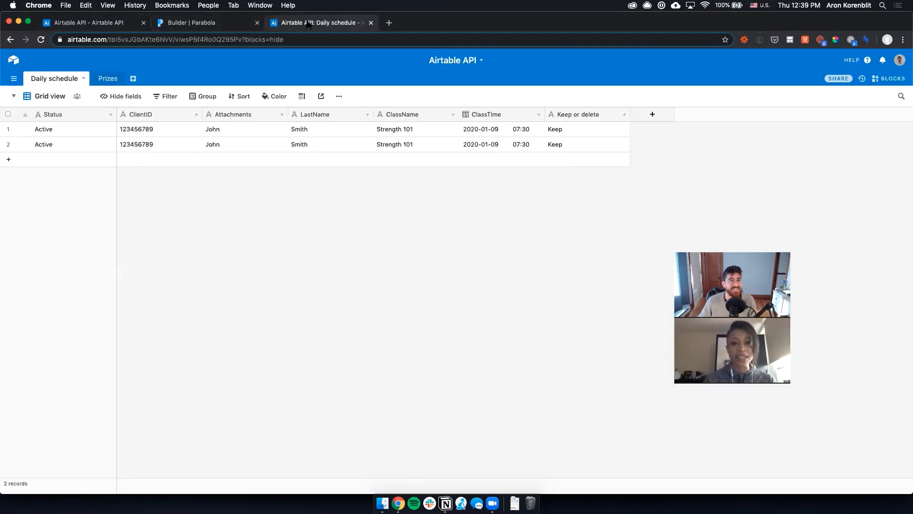
left_click(104, 78)
left_click(50, 79)
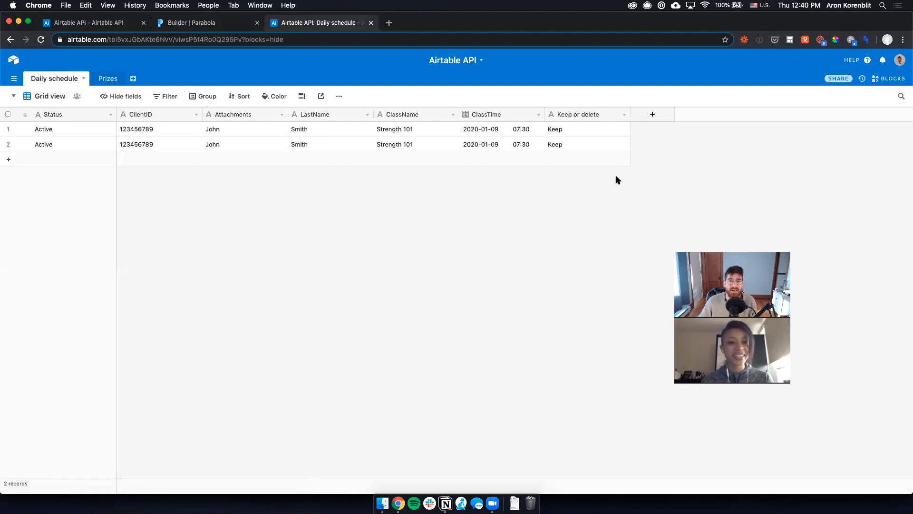